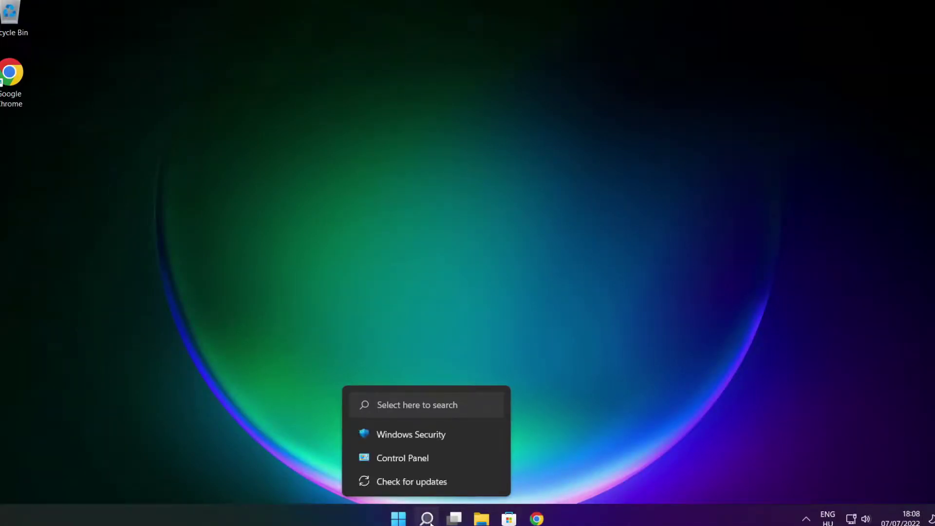
# Search Windows for 'device manager' so Device Manager appears as the best match.
pyautogui.click(427, 519)
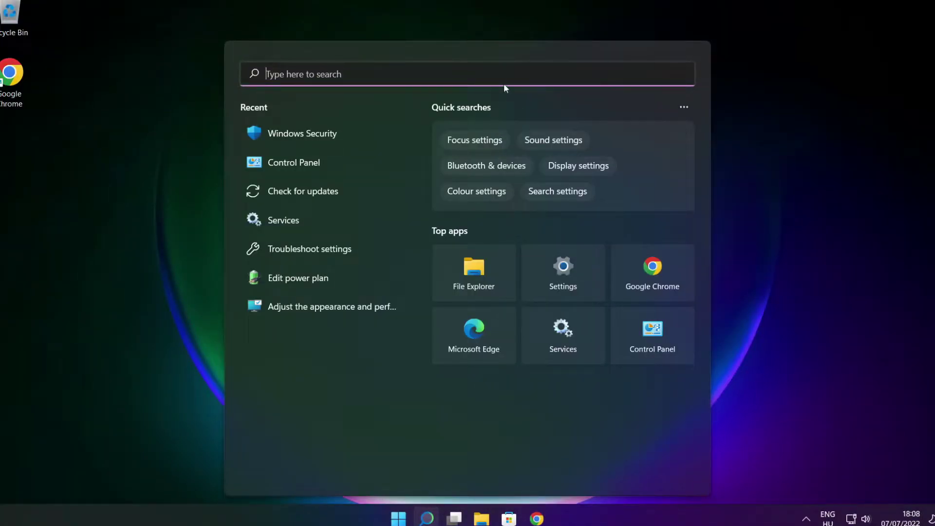
pyautogui.write('device manag')
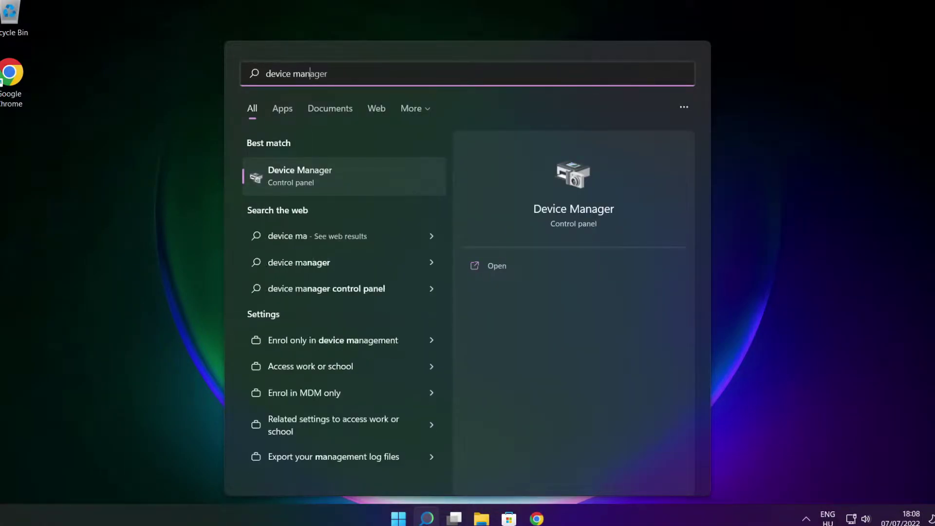
pyautogui.write('er')
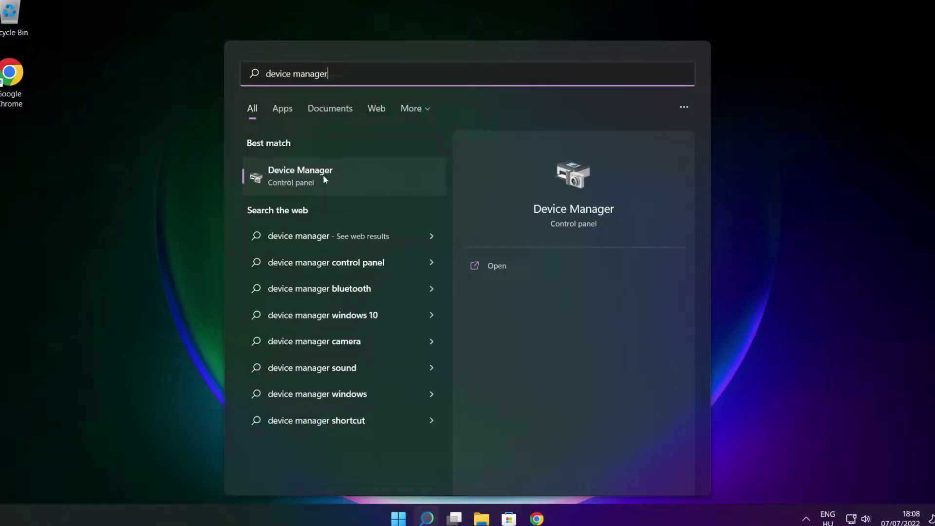
# Open Device Manager maximised and expand Display adaptors to select VMware SVGA 3D.
pyautogui.click(380, 180)
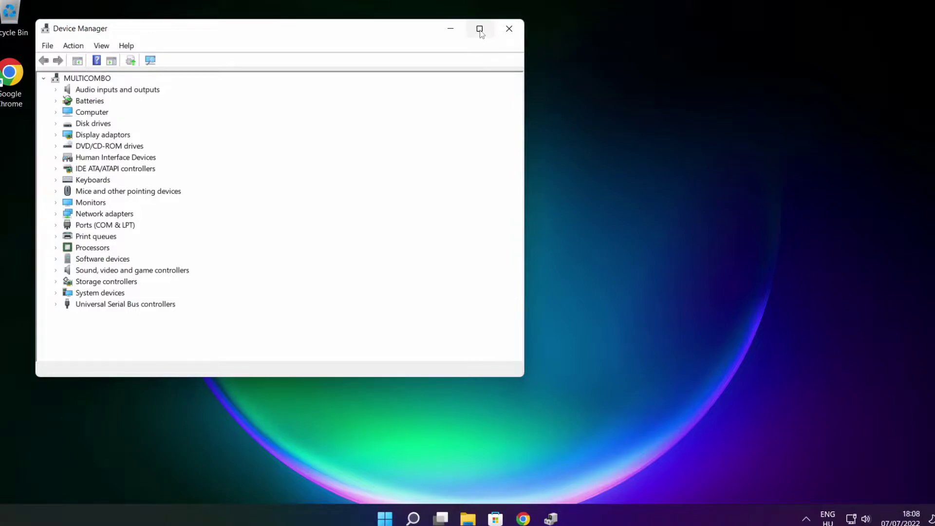
pyautogui.click(479, 30)
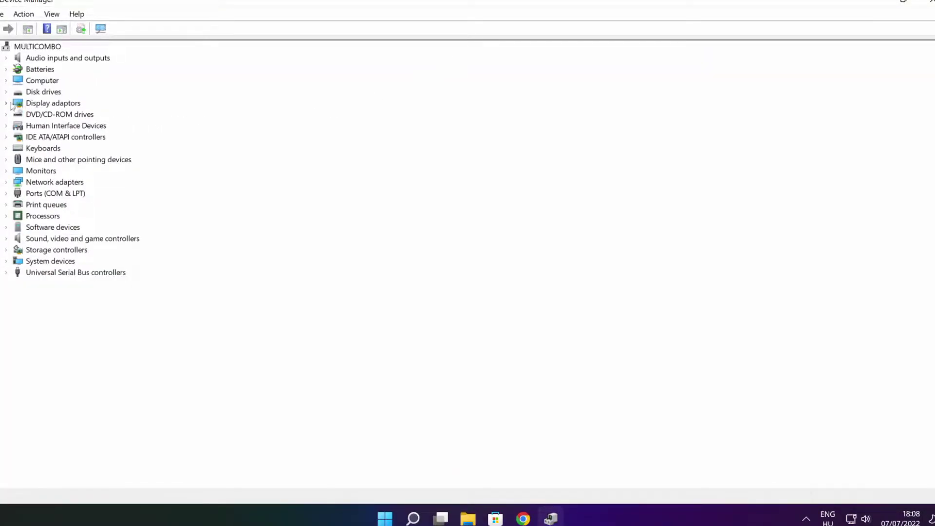
pyautogui.click(37, 104)
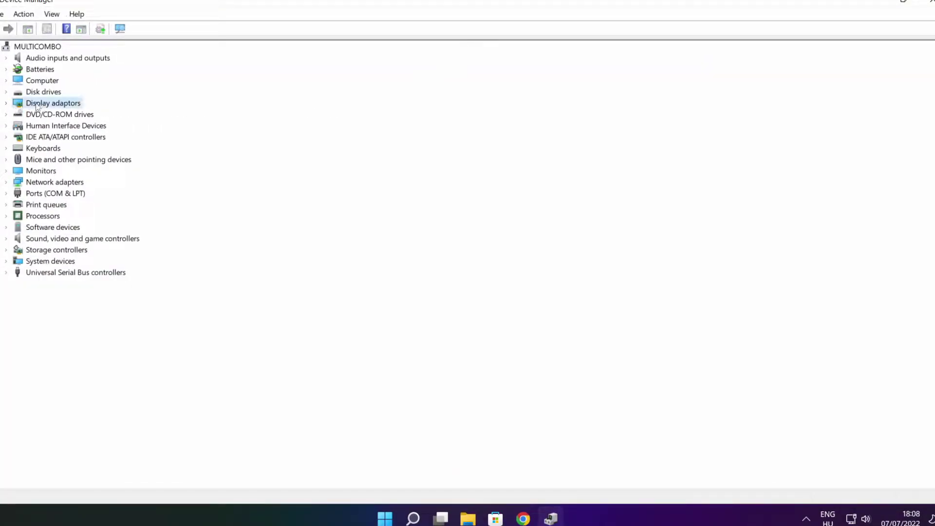
pyautogui.click(6, 104)
pyautogui.click(29, 115)
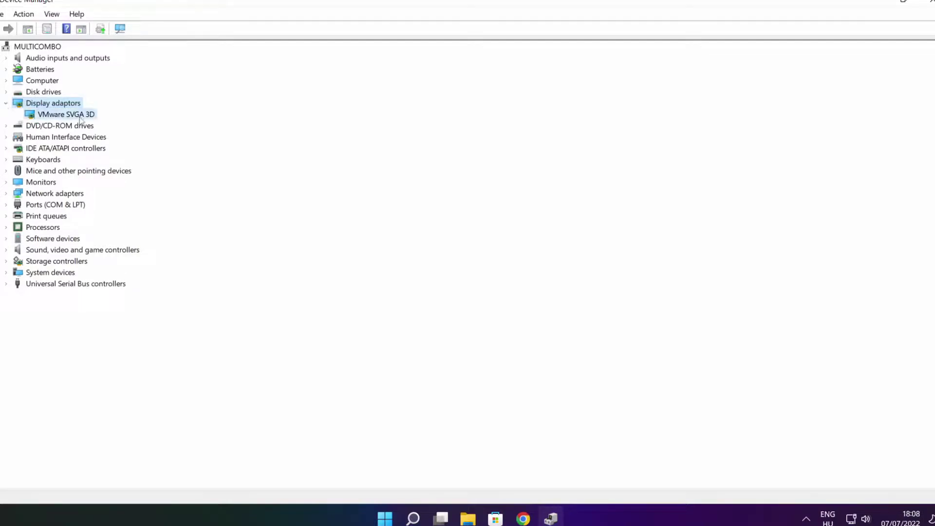
# Run an automatic driver search for VMware SVGA 3D; the best driver is already installed.
pyautogui.rightClick(54, 116)
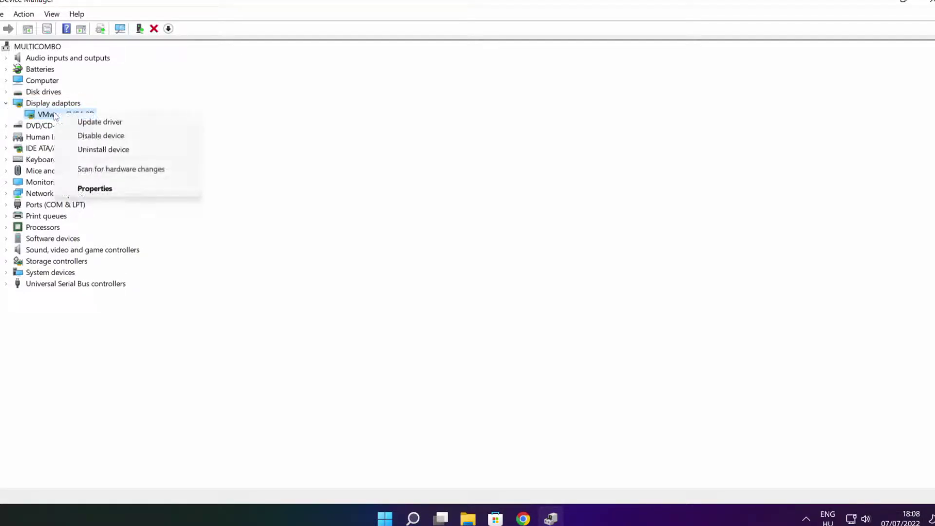
pyautogui.click(126, 126)
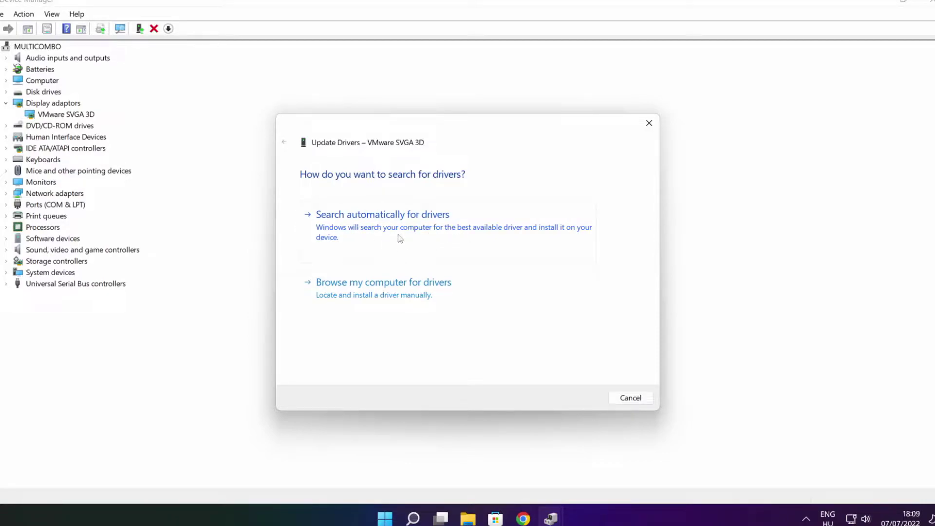
pyautogui.click(428, 233)
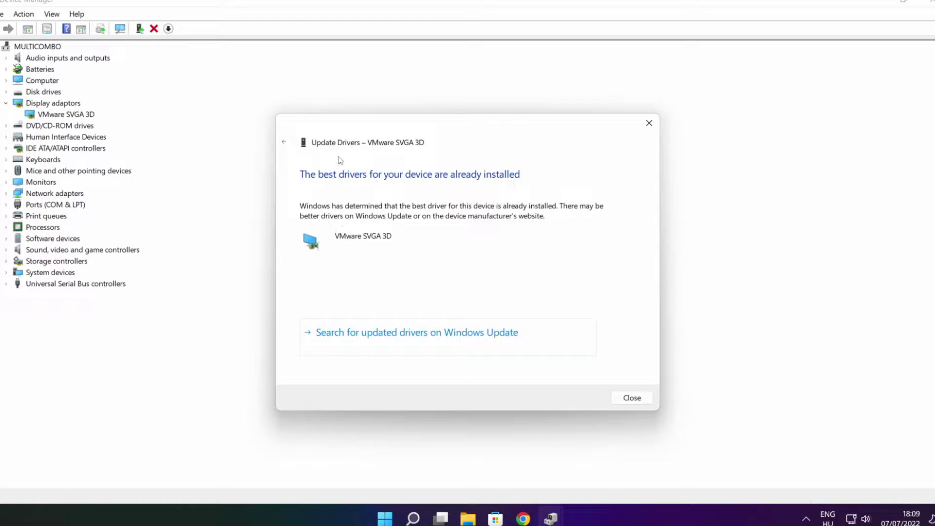
pyautogui.click(632, 399)
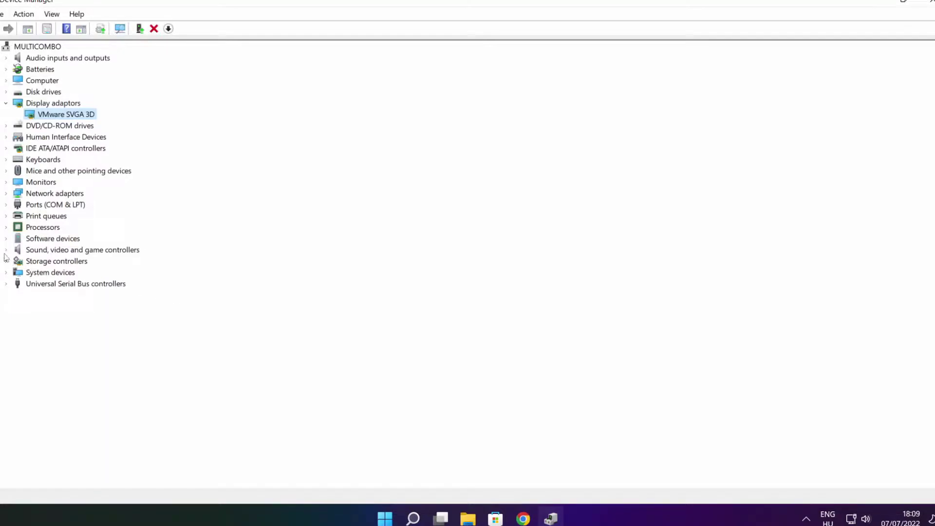
# Under Sound, video and game controllers, auto-search for a High Definition Audio Device driver; it is already current.
pyautogui.click(30, 250)
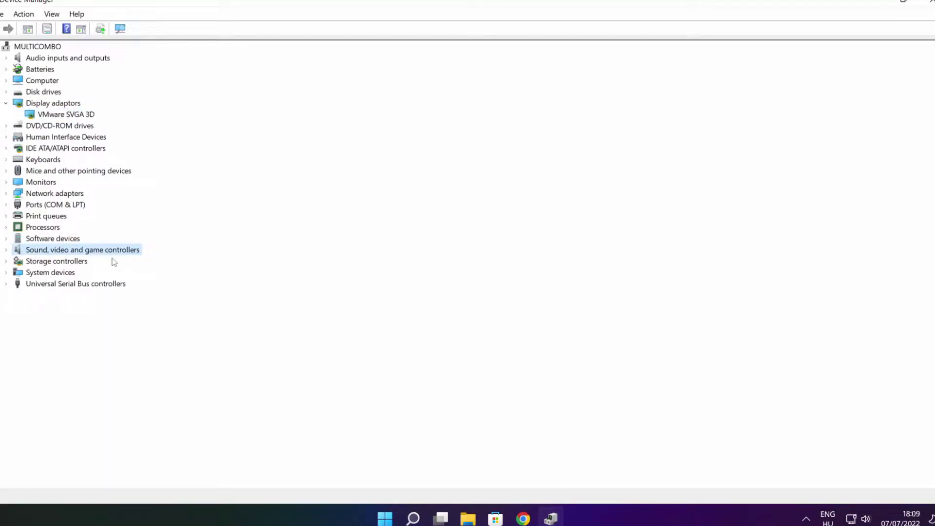
pyautogui.click(5, 251)
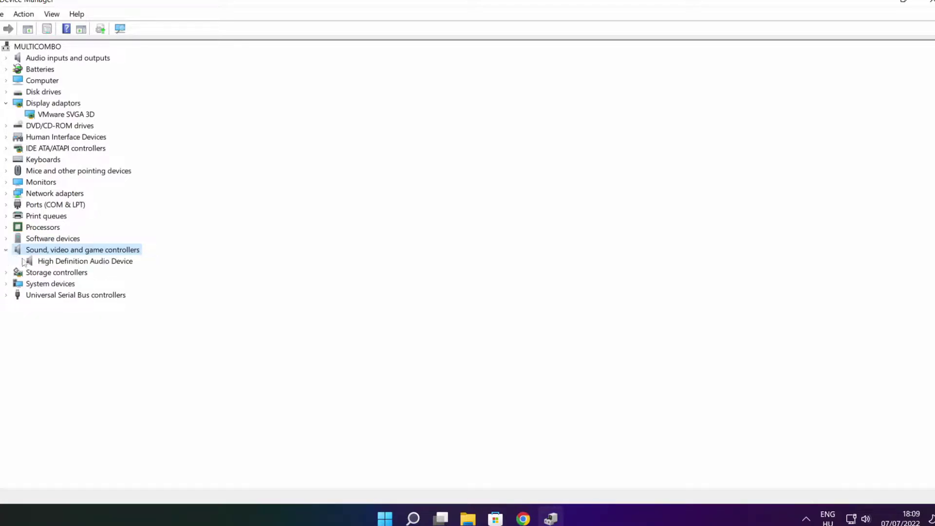
pyautogui.click(78, 263)
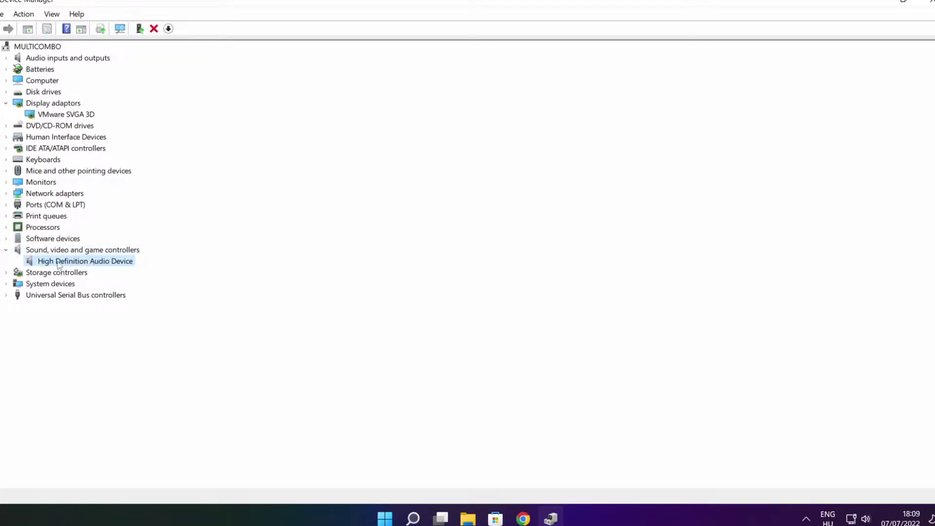
pyautogui.rightClick(80, 264)
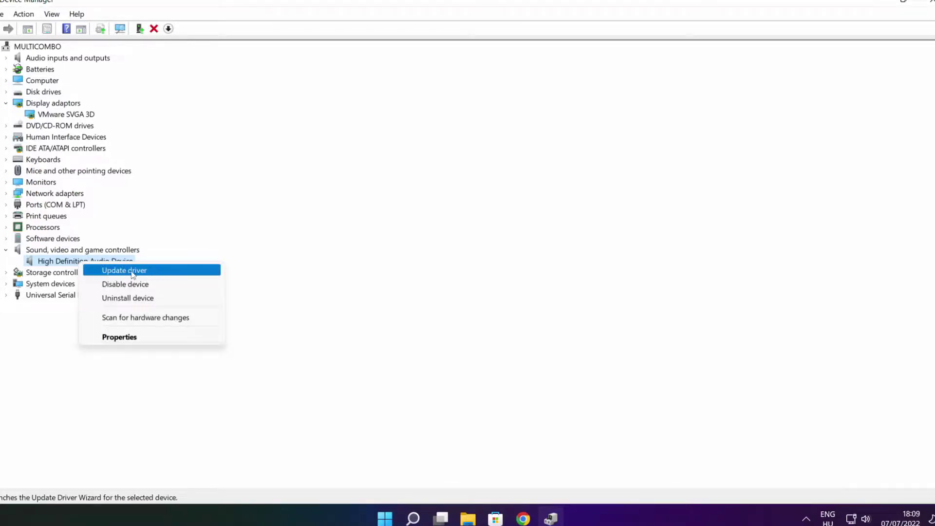
pyautogui.click(174, 273)
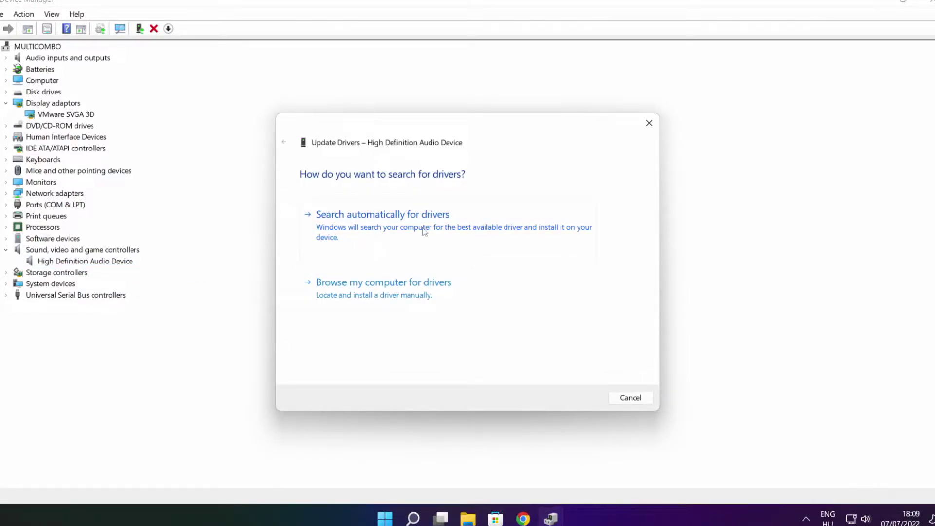
pyautogui.click(404, 231)
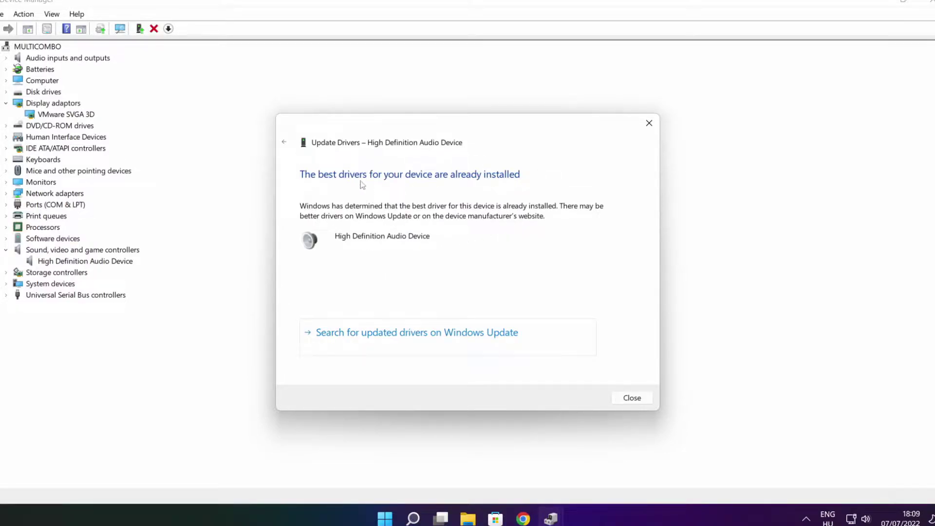
pyautogui.click(632, 398)
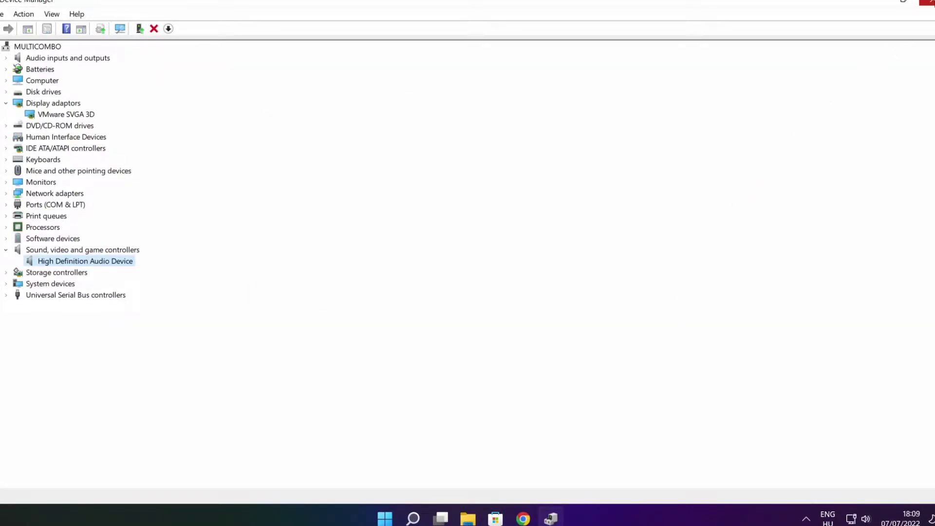
# Close Device Manager and open 'edit power plan' settings from Windows Search.
pyautogui.click(927, 2)
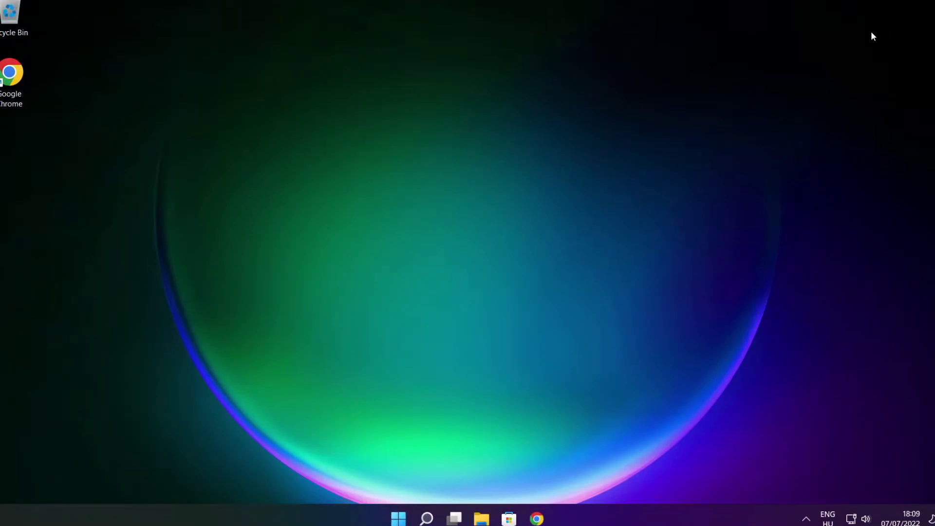
pyautogui.click(427, 519)
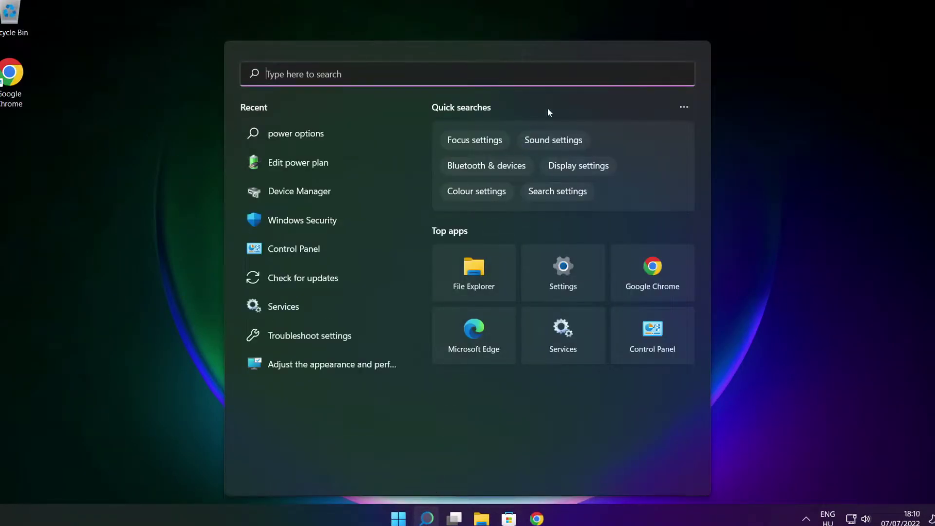
pyautogui.write('edit p')
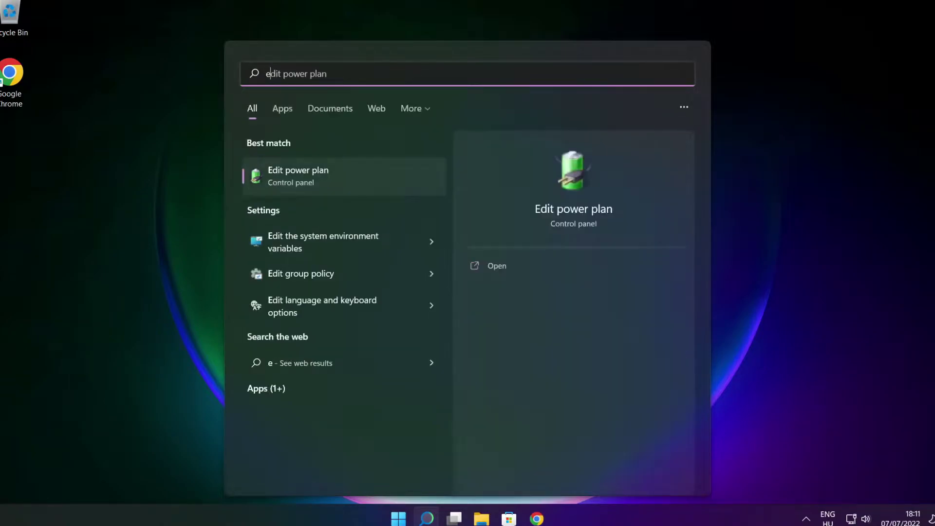
pyautogui.write('ower plan')
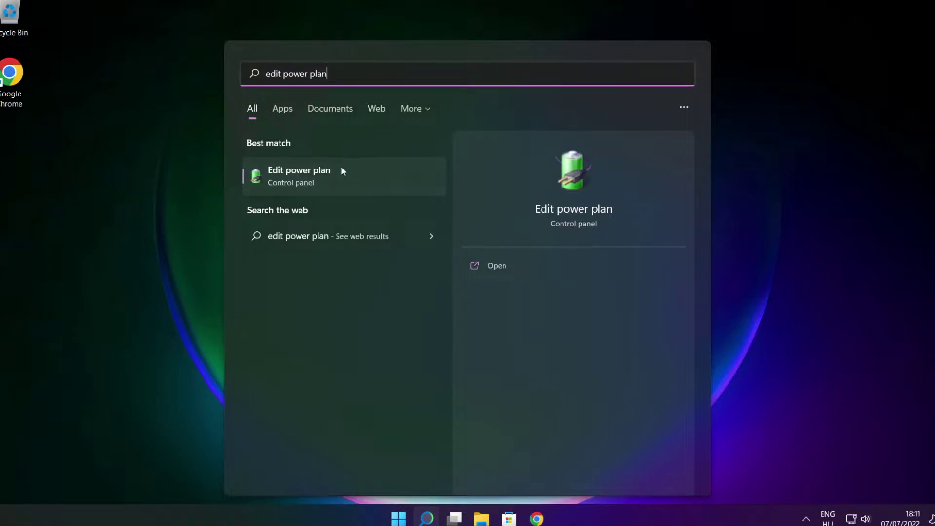
pyautogui.click(367, 183)
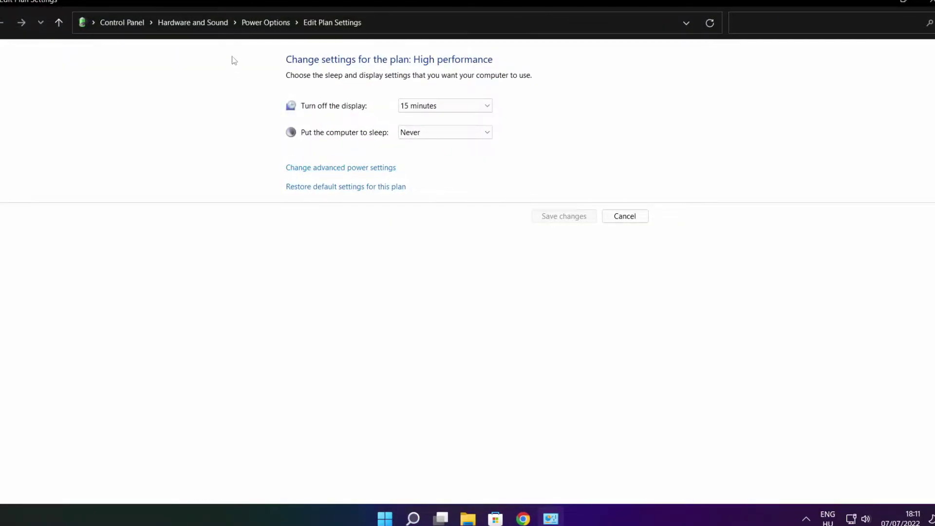
# Set High performance as the active power plan in Power Options and close Control Panel.
pyautogui.click(272, 30)
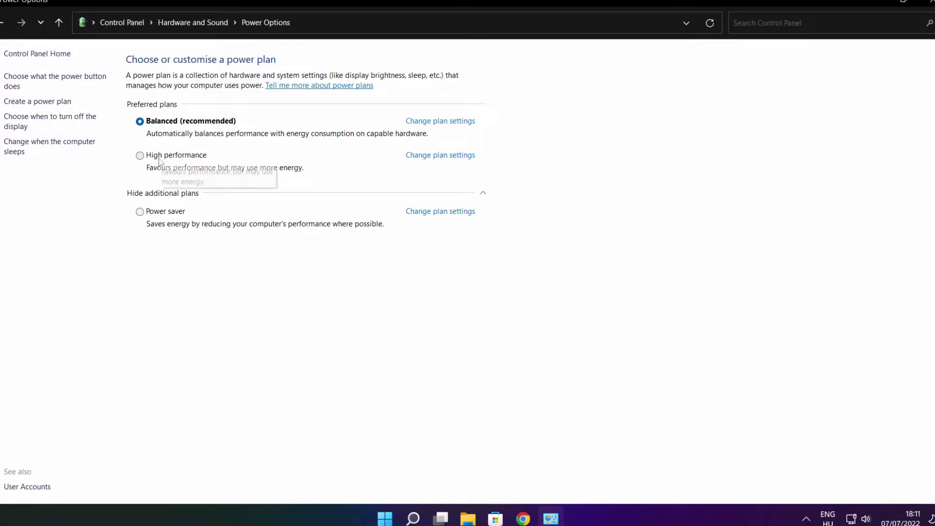
pyautogui.click(185, 160)
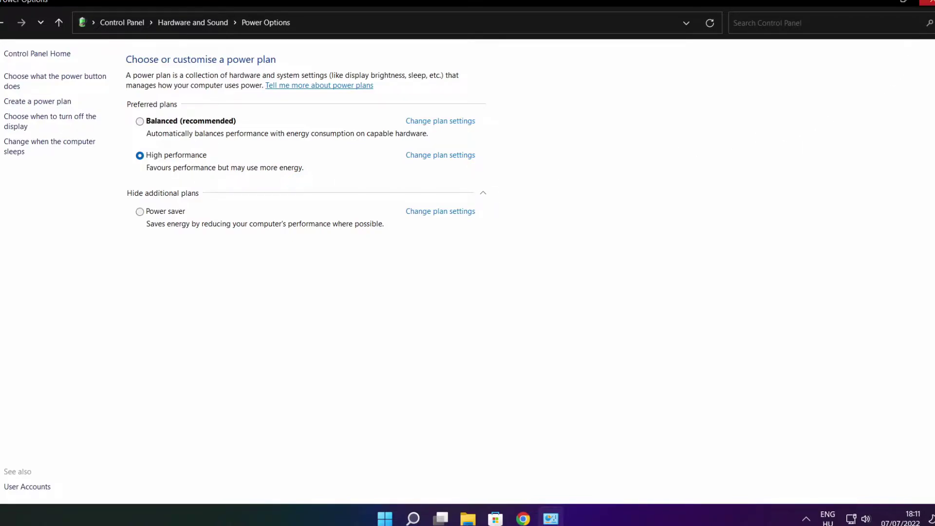
pyautogui.click(928, 2)
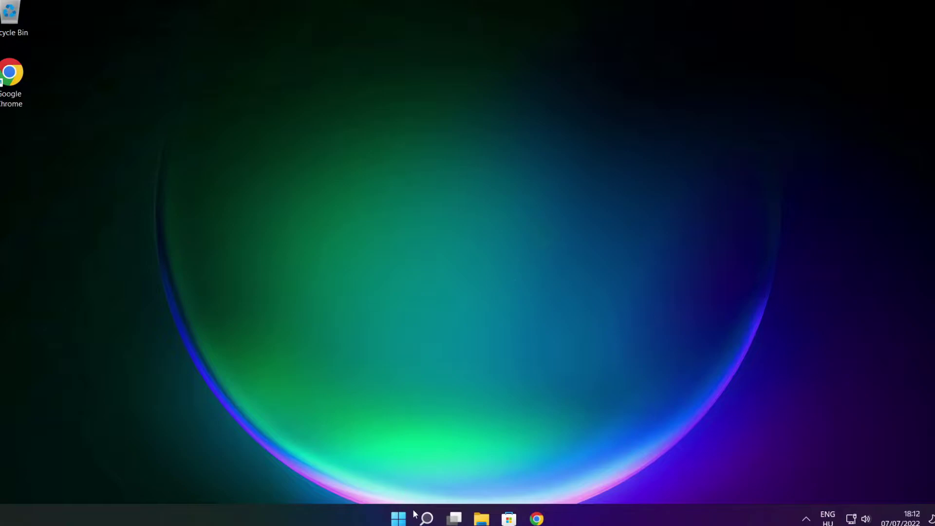
# Search 'game mode' and open the Game Mode settings page.
pyautogui.click(428, 519)
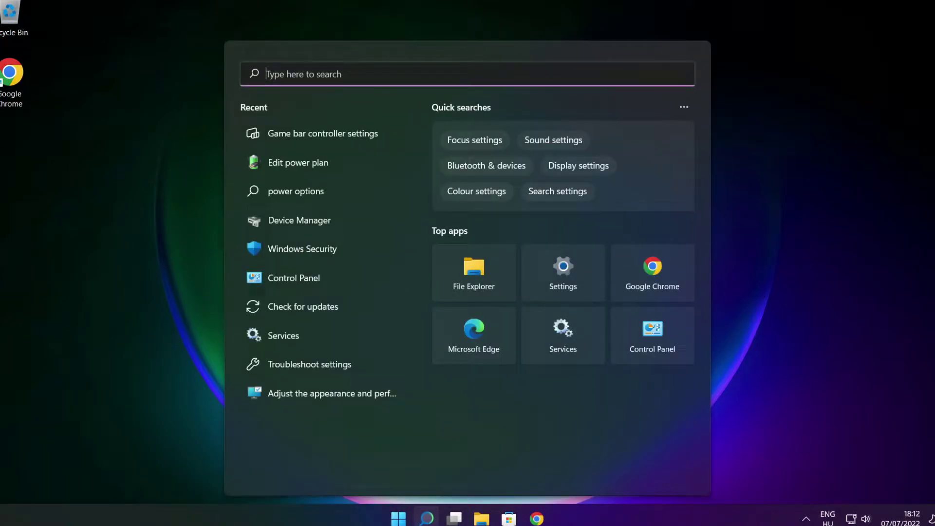
pyautogui.write('game')
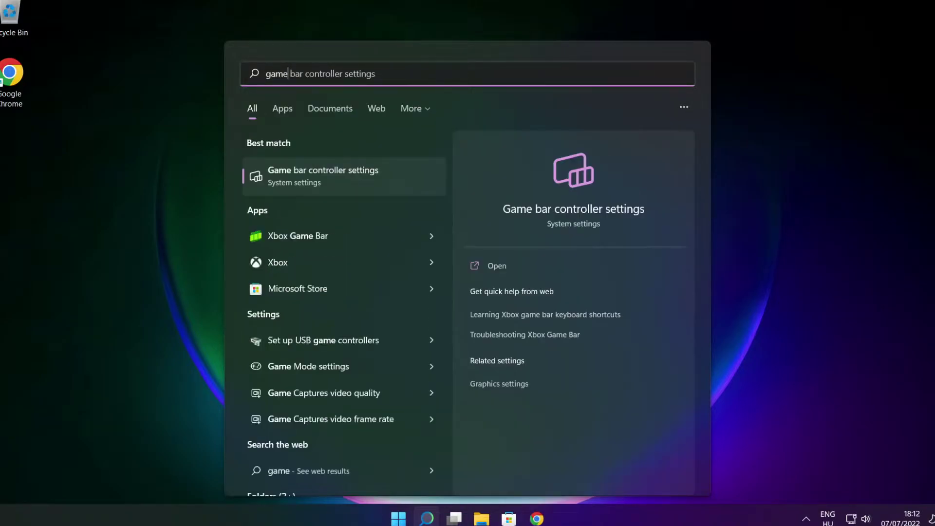
pyautogui.write(' mode')
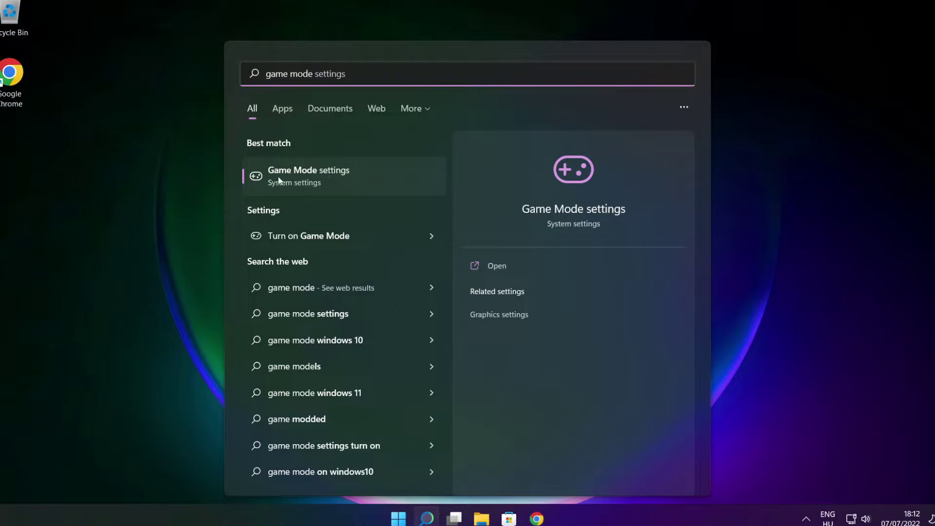
pyautogui.click(367, 178)
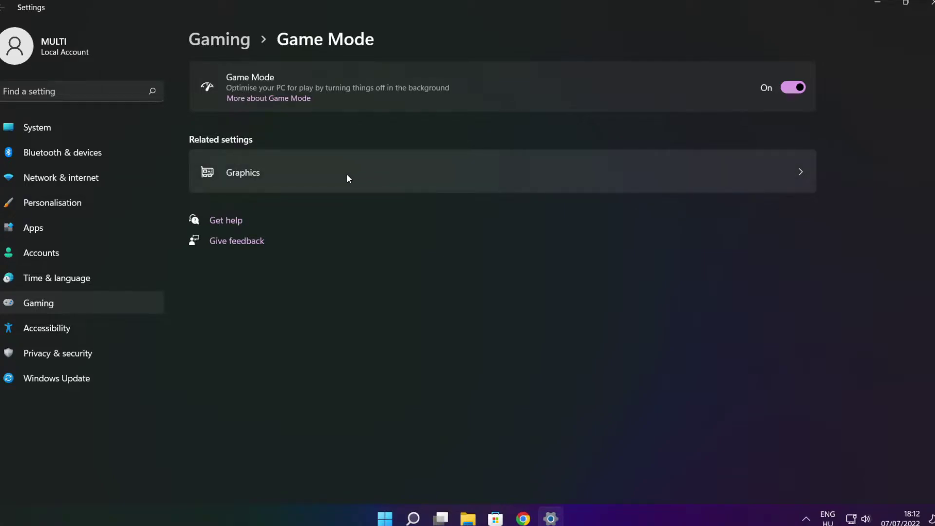
# Leave Game Mode On, review the Xbox Game Bar settings, then close Settings.
pyautogui.click(794, 88)
pyautogui.click(799, 87)
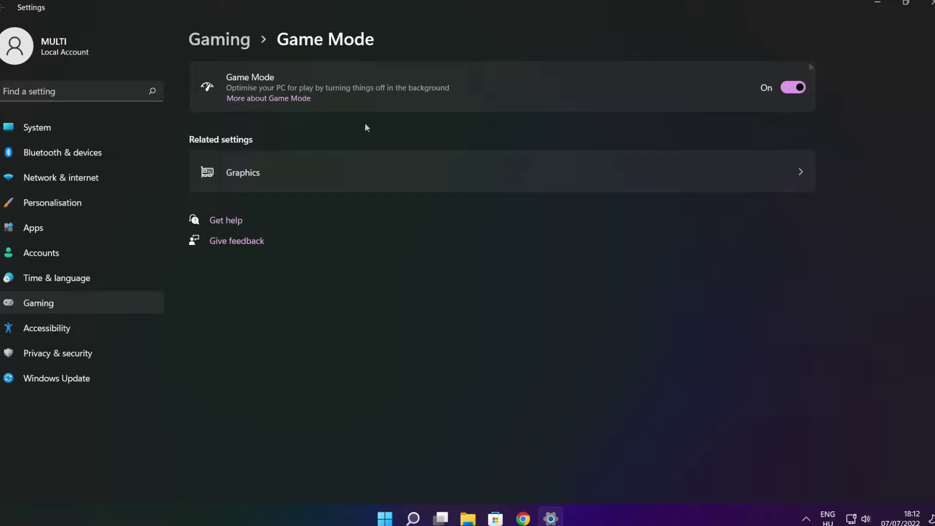
pyautogui.click(223, 44)
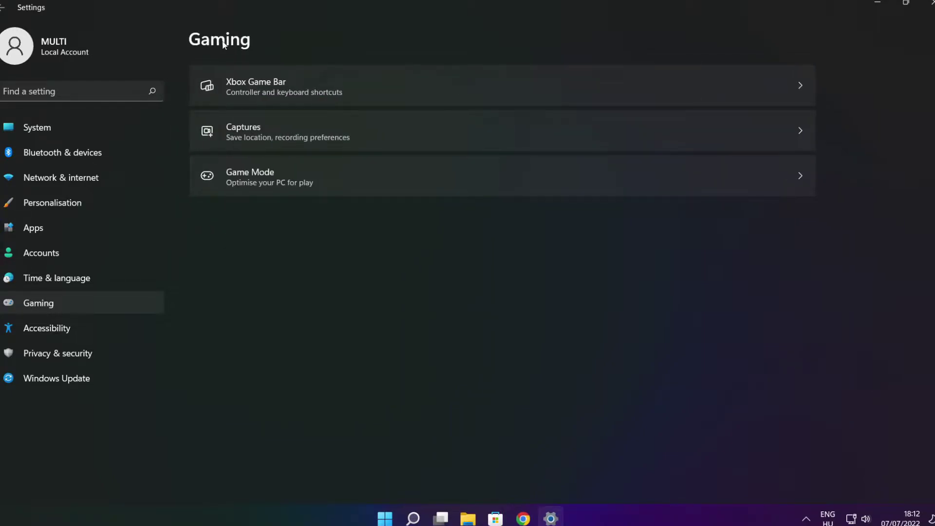
pyautogui.click(378, 96)
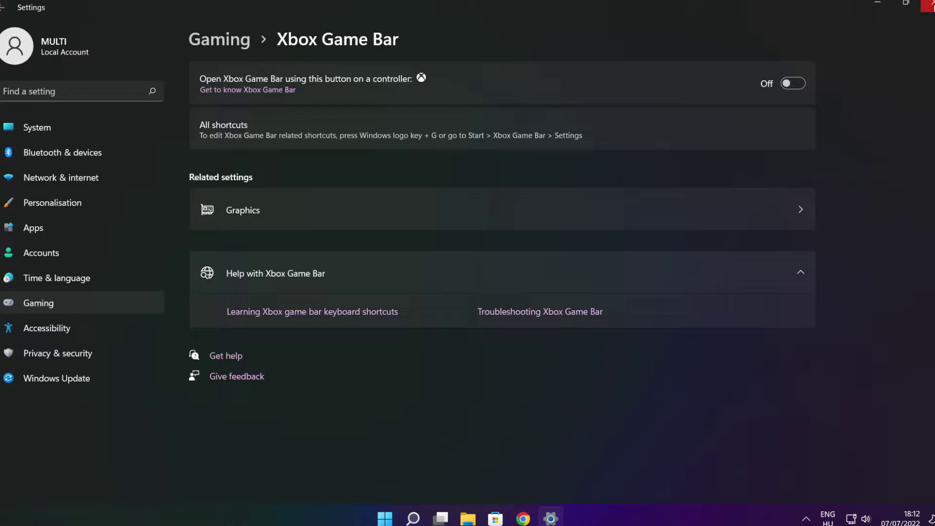
pyautogui.click(927, 5)
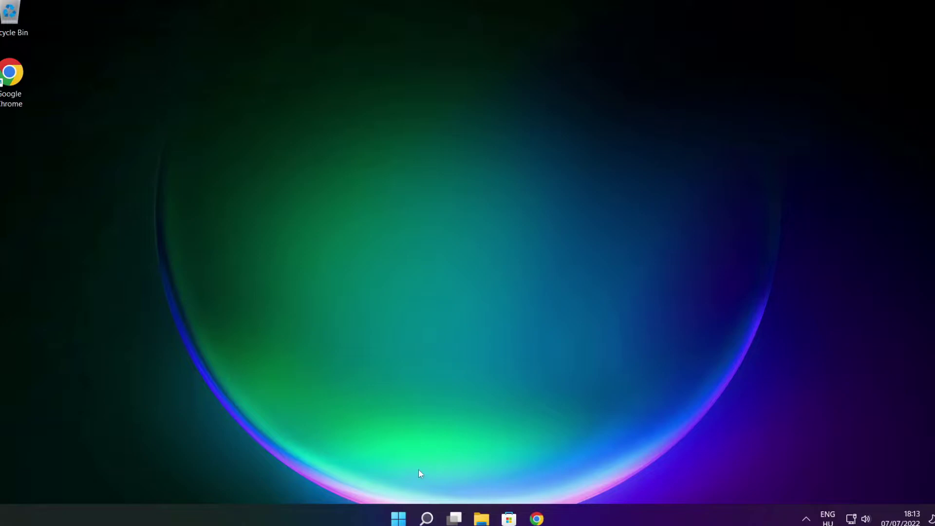
# Open Task Manager from the Start right-click menu on its Startup apps list.
pyautogui.rightClick(399, 521)
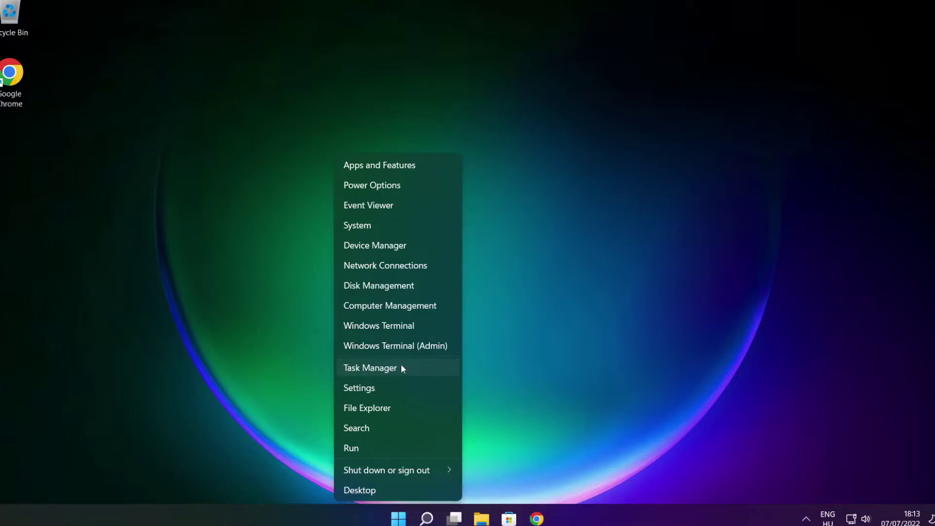
pyautogui.click(400, 369)
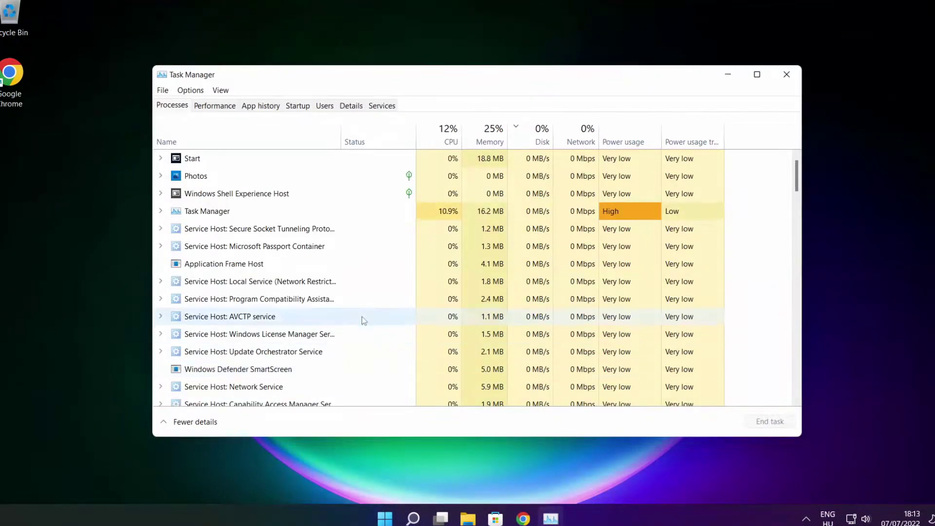
pyautogui.click(298, 107)
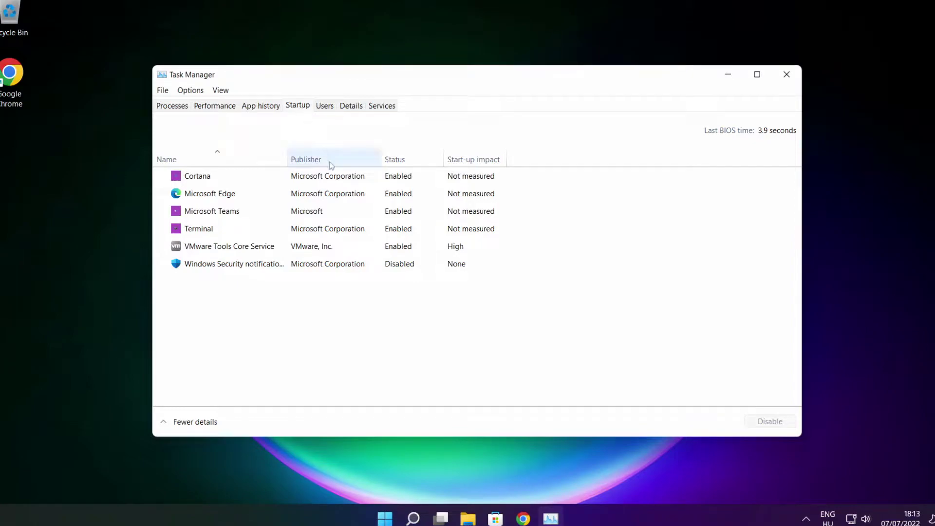
# Disable Cortana, Microsoft Edge, Microsoft Teams and Terminal at startup, then close Task Manager.
pyautogui.click(355, 181)
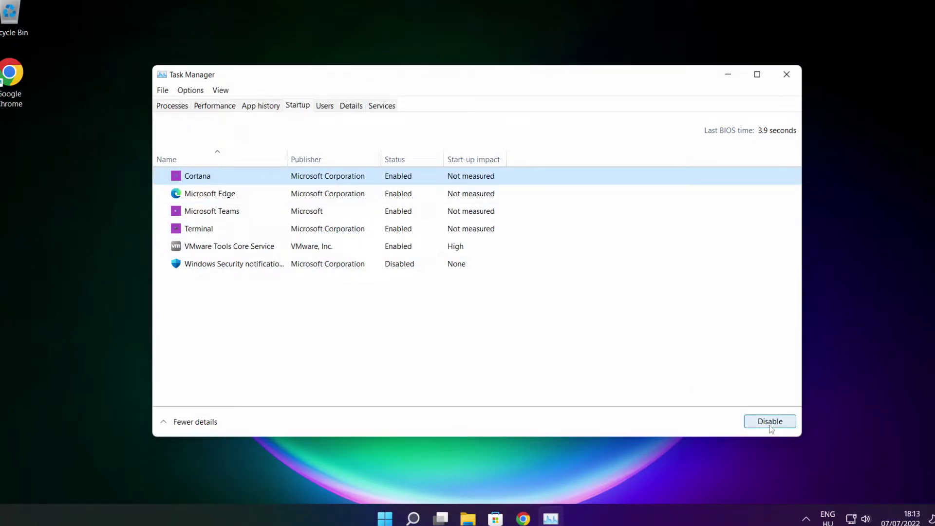
pyautogui.click(767, 424)
pyautogui.click(285, 197)
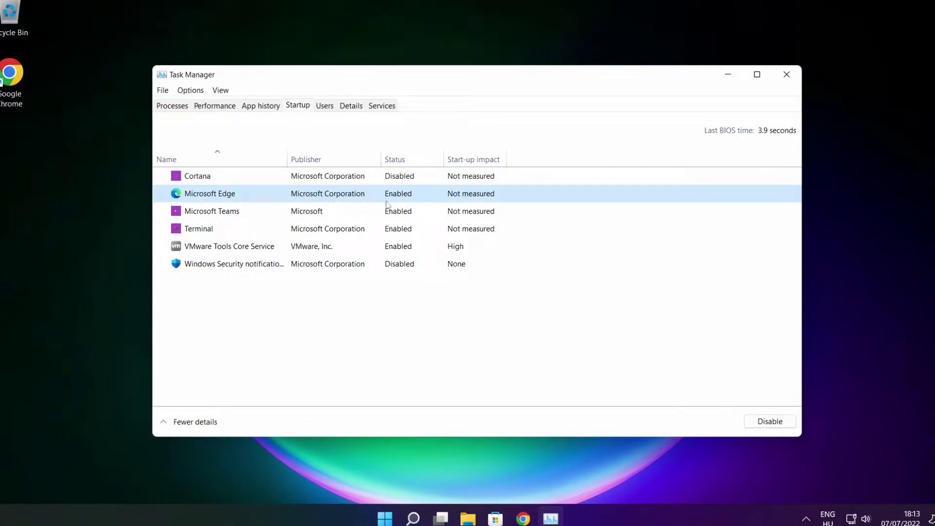
pyautogui.click(770, 421)
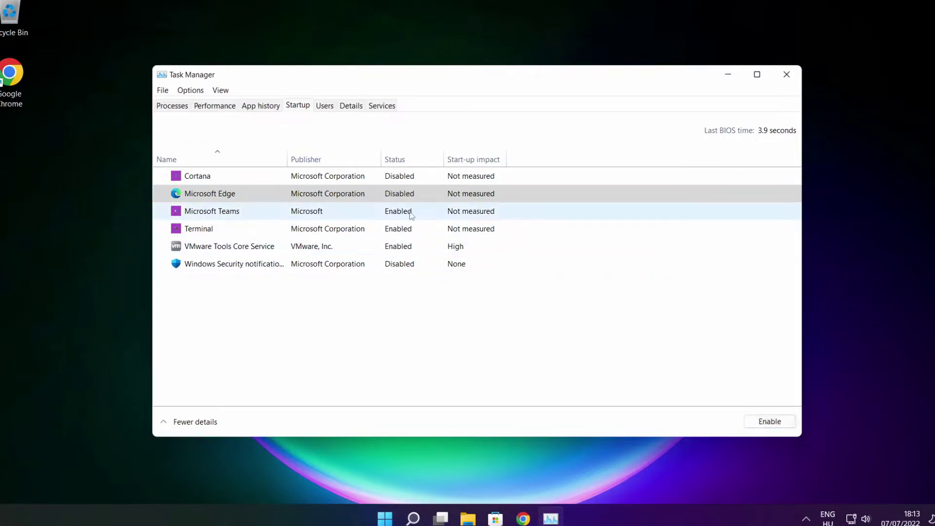
pyautogui.click(399, 213)
pyautogui.click(783, 428)
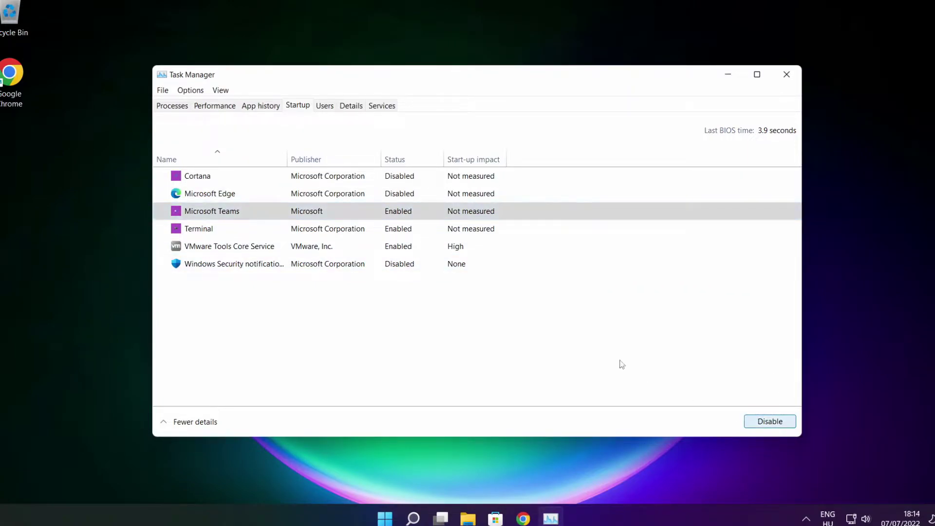
pyautogui.click(350, 236)
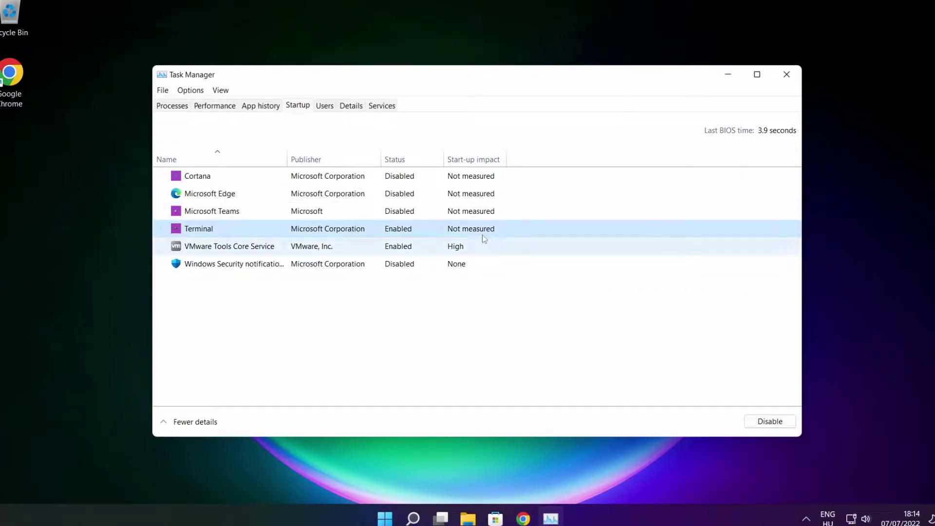
pyautogui.click(783, 428)
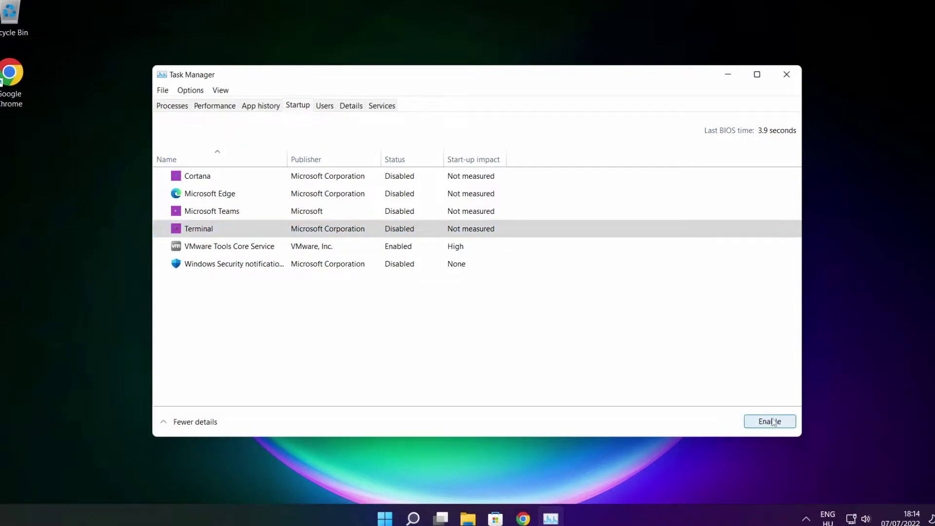
pyautogui.click(400, 233)
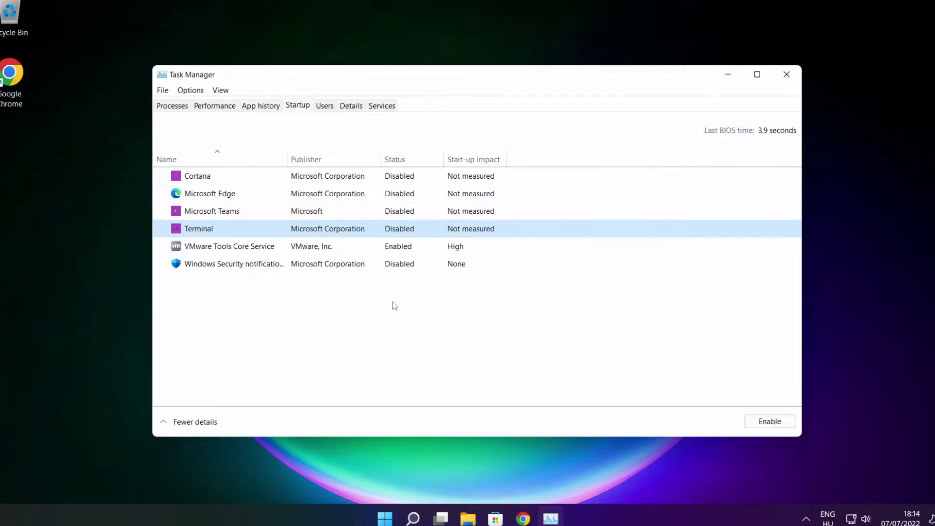
pyautogui.click(785, 77)
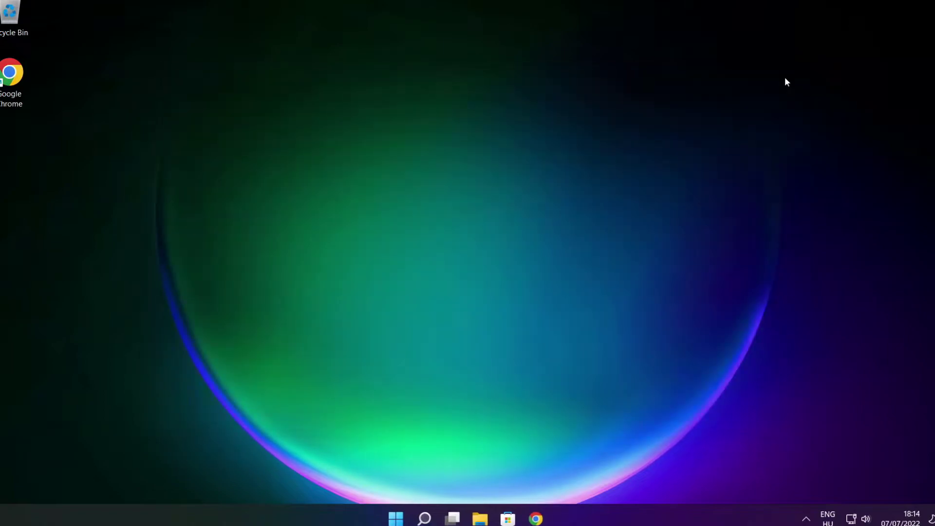
# Search 'optimis' and open Defragment and Optimise Drives.
pyautogui.click(426, 519)
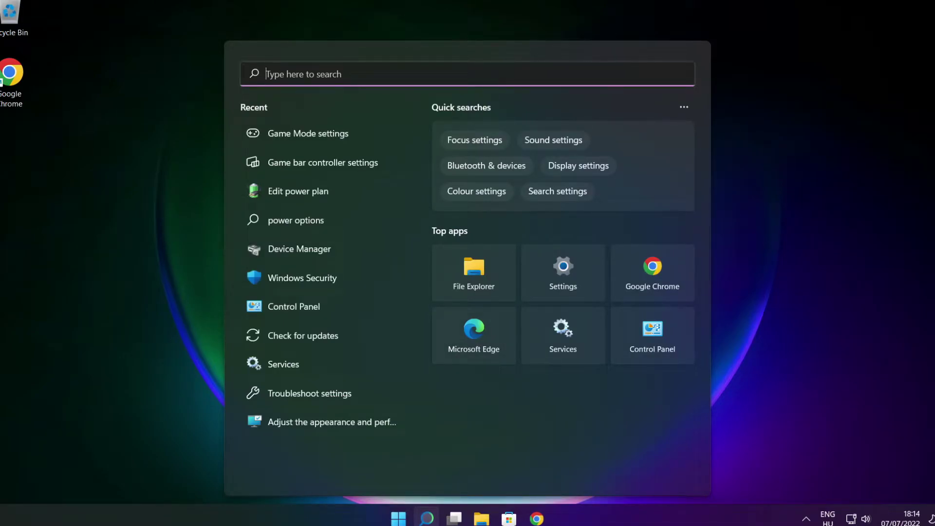
pyautogui.write('op')
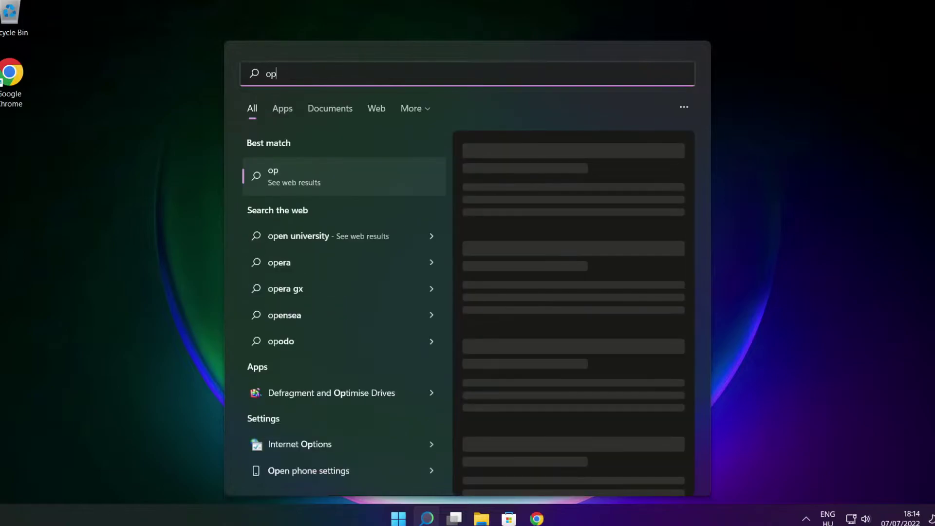
pyautogui.write('timise')
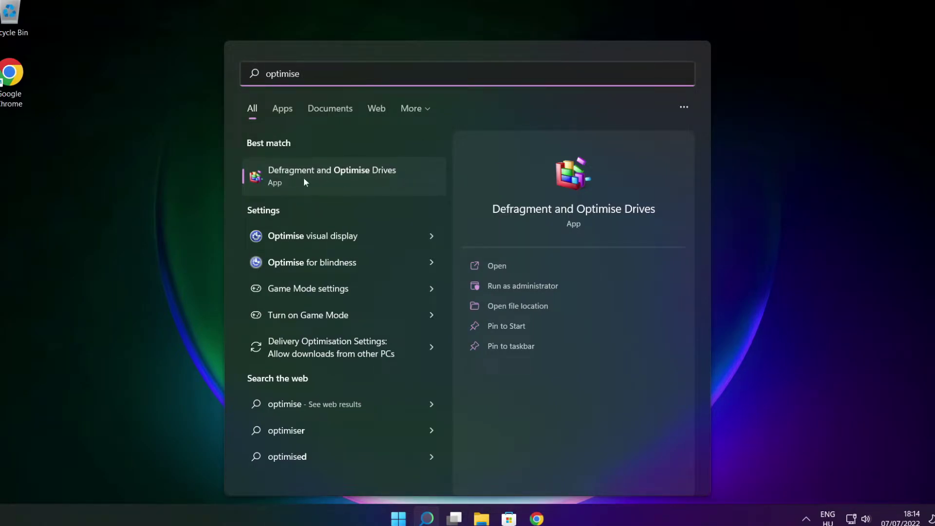
pyautogui.click(355, 173)
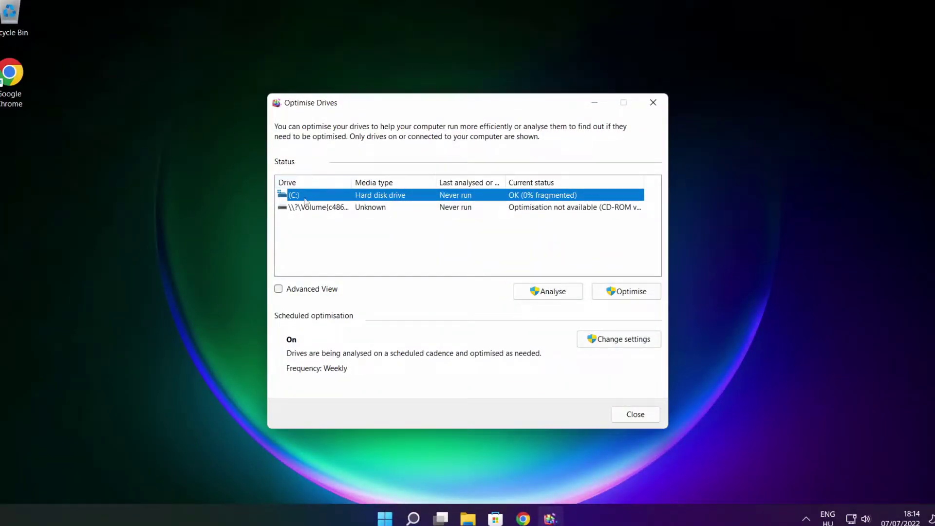
# Analyse drive C: (9% fragmented), start optimising it, and close Optimise Drives.
pyautogui.click(539, 291)
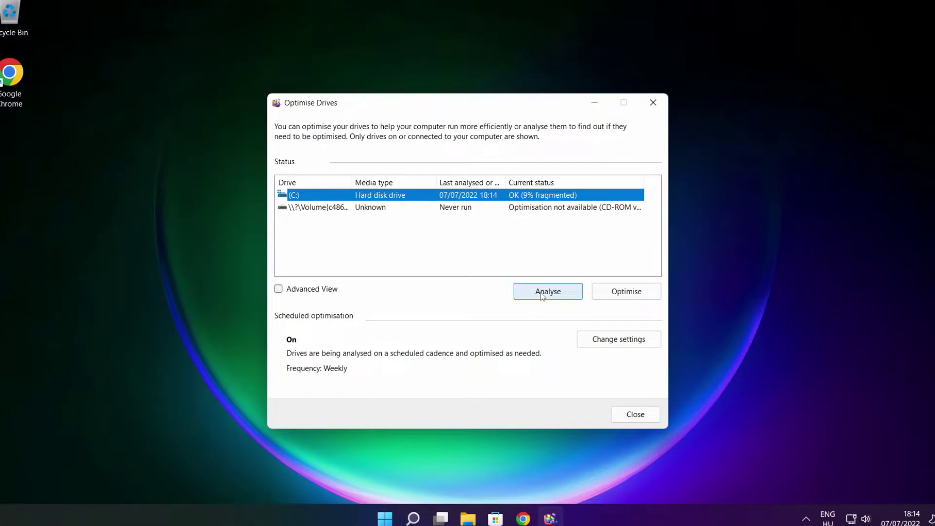
pyautogui.click(623, 293)
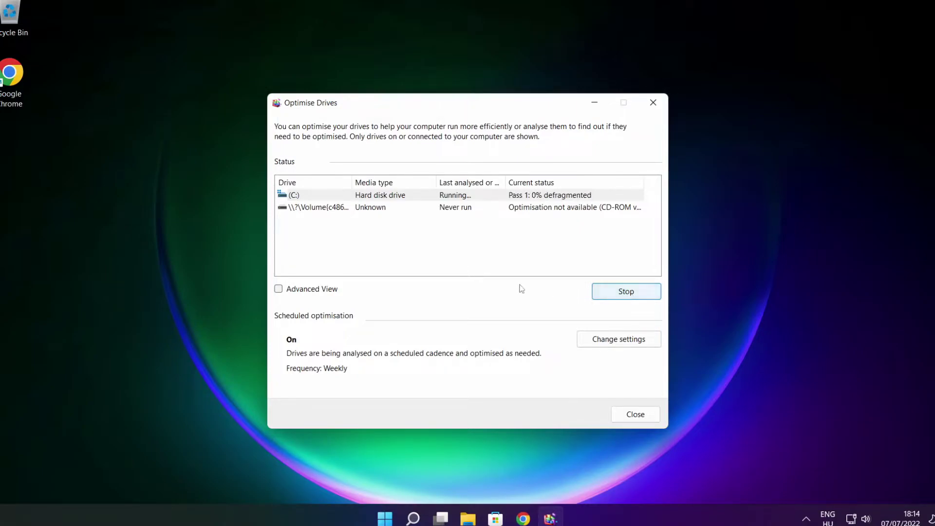
pyautogui.hotkey('alt', 'F4')
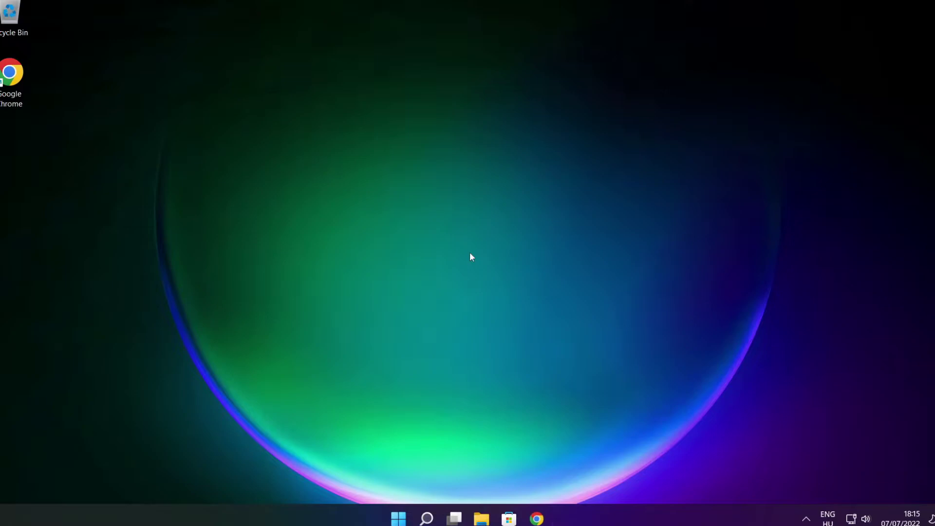
# Search for 'updates' and open the Check for updates page in Settings.
pyautogui.click(427, 519)
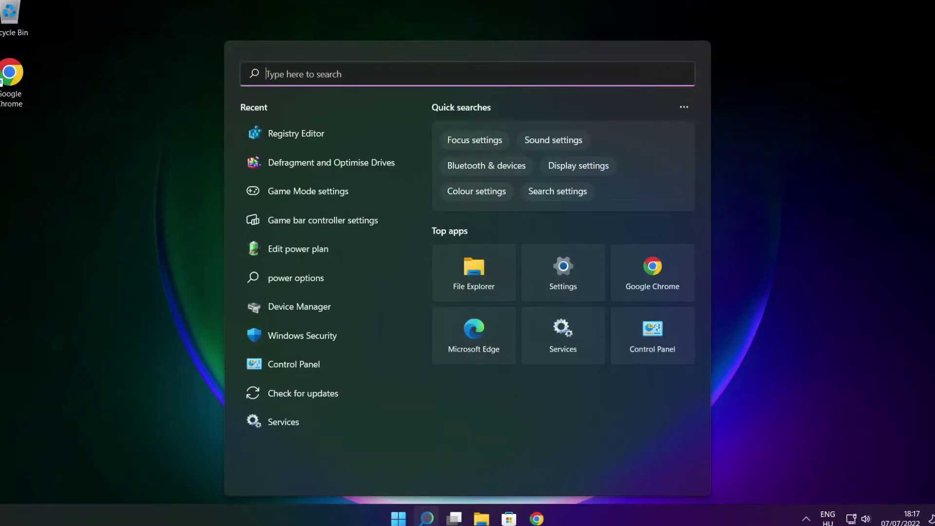
pyautogui.write('updates')
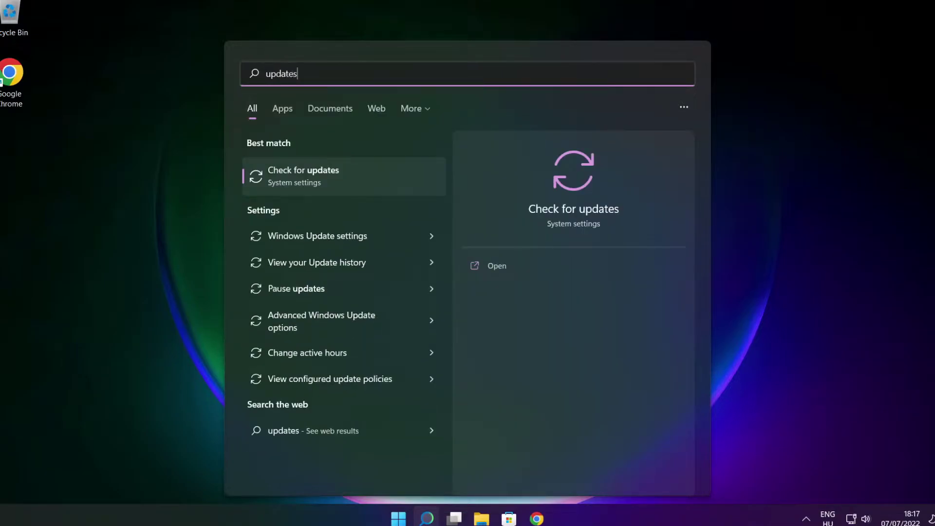
pyautogui.click(336, 182)
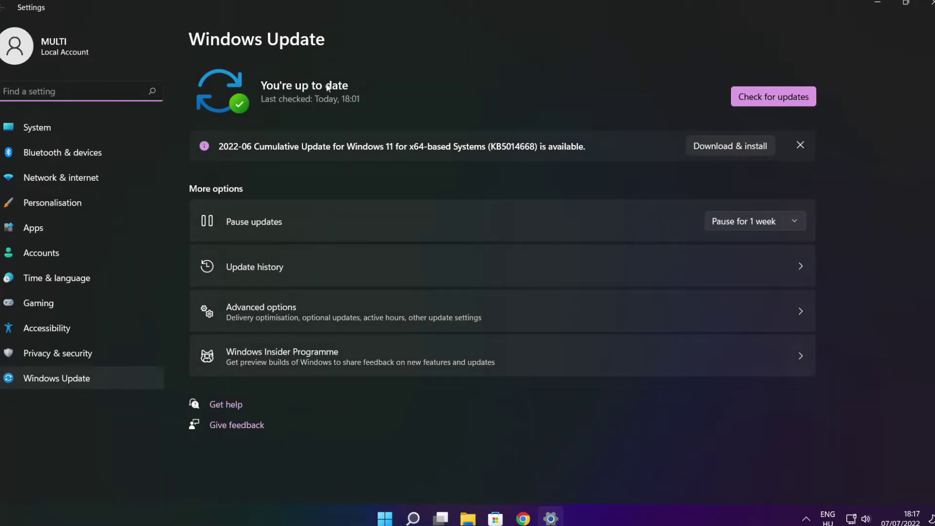
# Run a fresh Windows update check, leaving KB5014668 available, then close Settings.
pyautogui.click(774, 96)
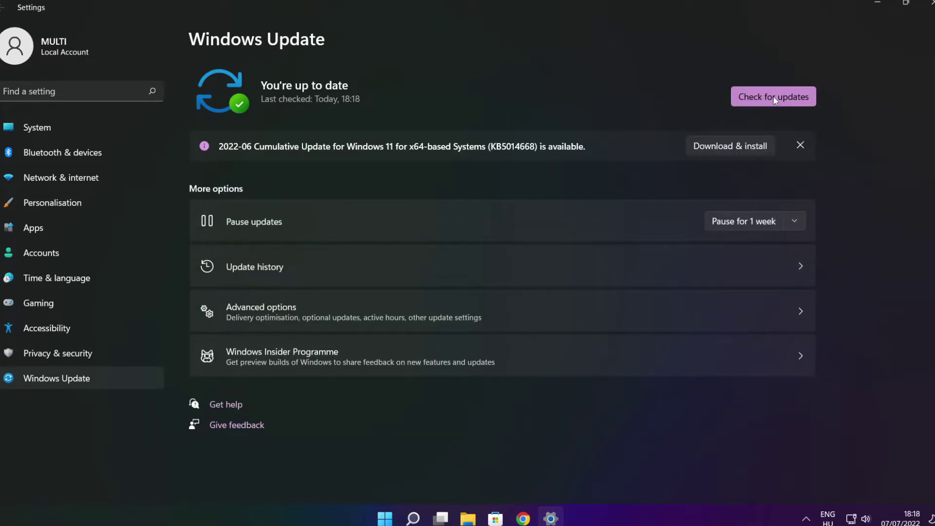
pyautogui.click(927, 5)
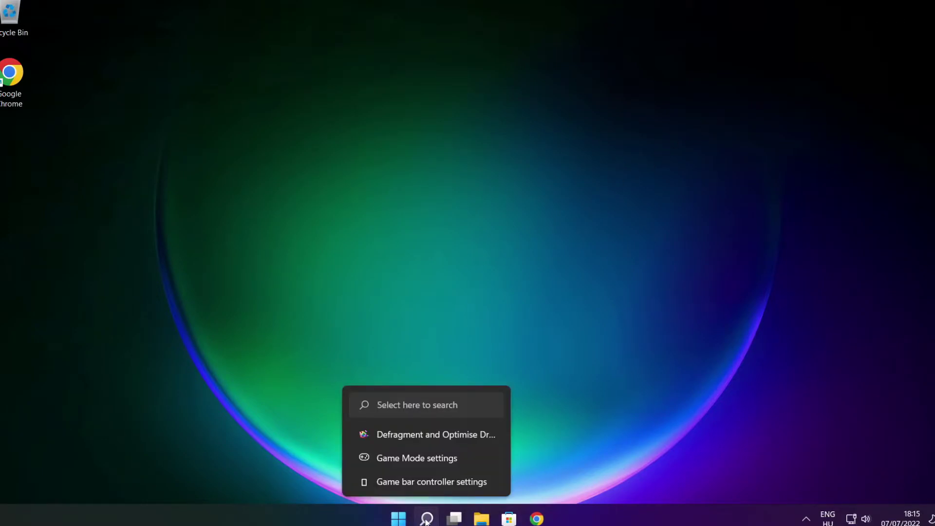
# Search for 'regedit' and launch Registry Editor from the best match.
pyautogui.click(427, 520)
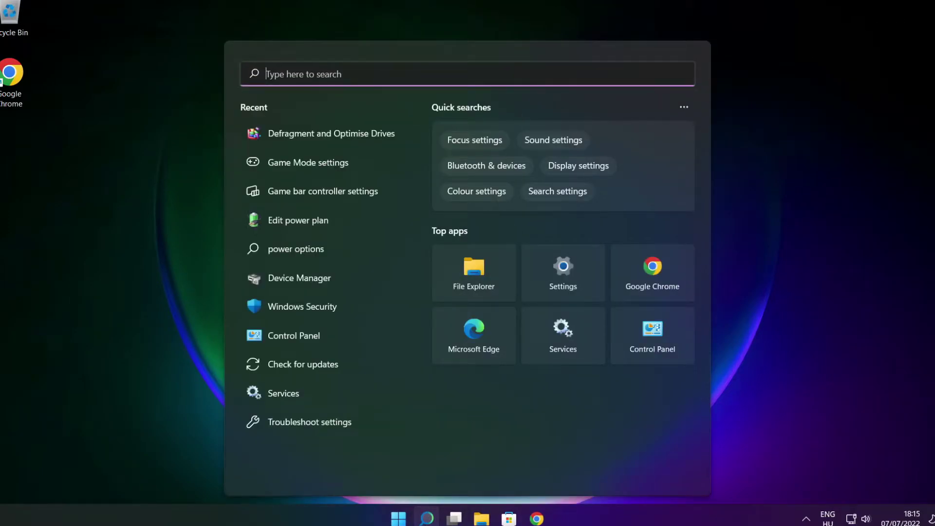
pyautogui.write('regedit')
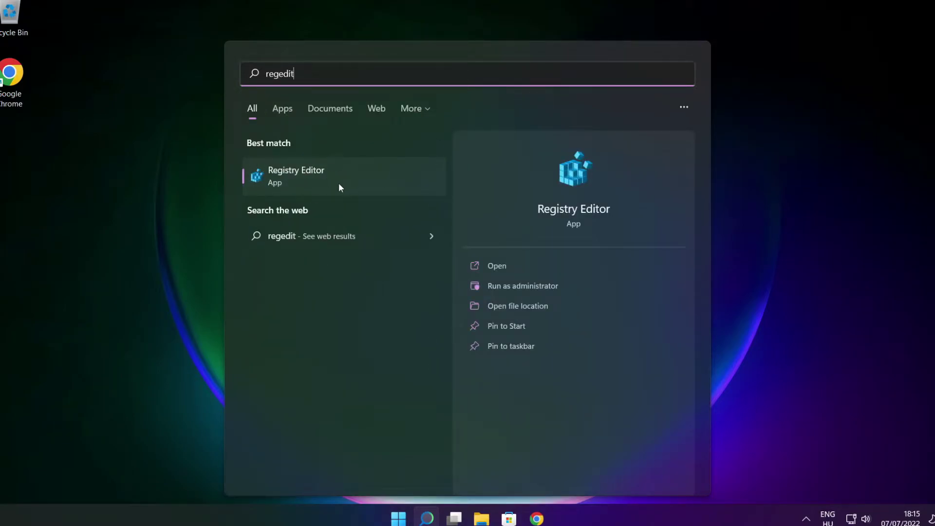
pyautogui.click(354, 177)
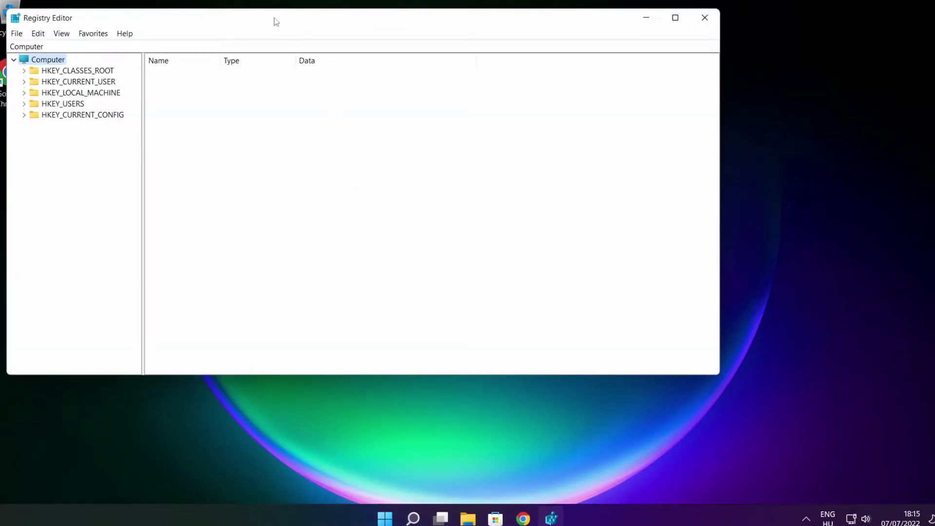
# Browse to HKEY_CURRENT_USER\System\GameConfigStore, widen the Name column and select GameDVR_Enabled.
pyautogui.moveTo(277, 20); pyautogui.dragTo(380, 93)
pyautogui.click(137, 155)
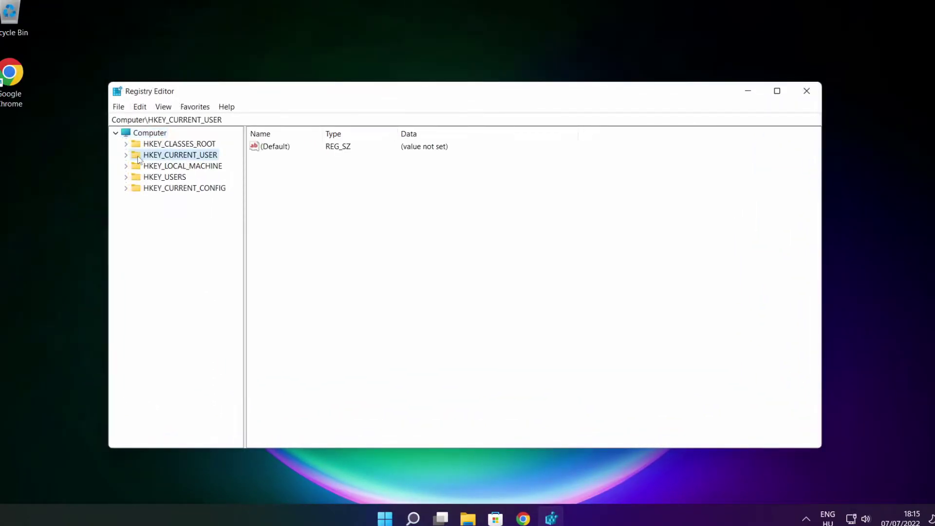
pyautogui.click(125, 156)
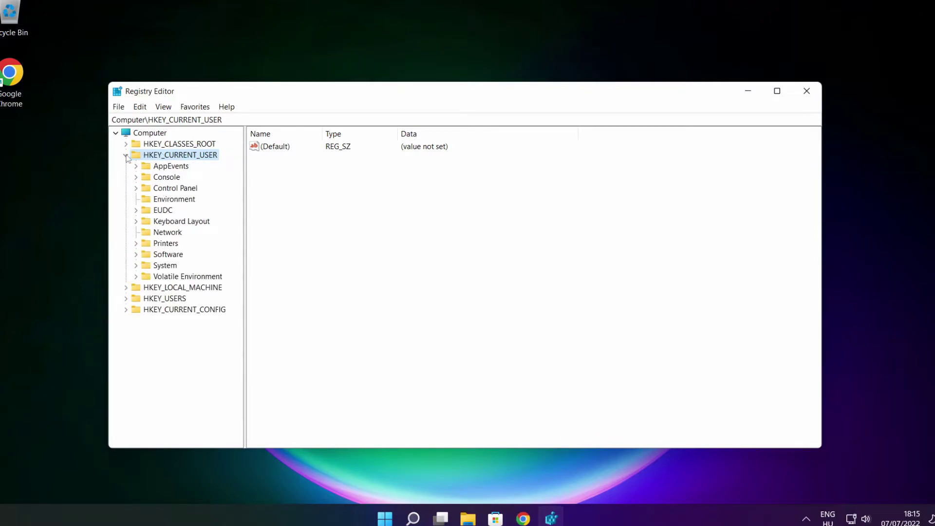
pyautogui.click(147, 269)
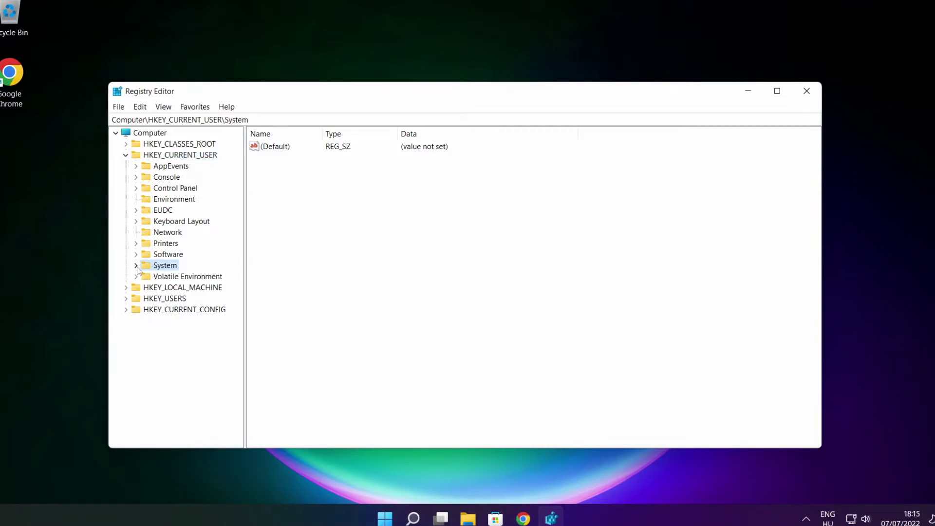
pyautogui.click(136, 266)
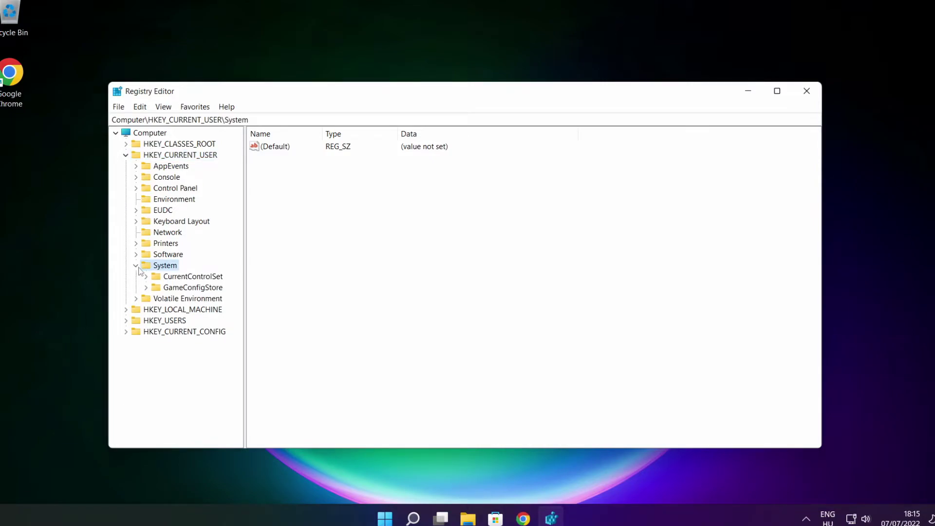
pyautogui.click(177, 289)
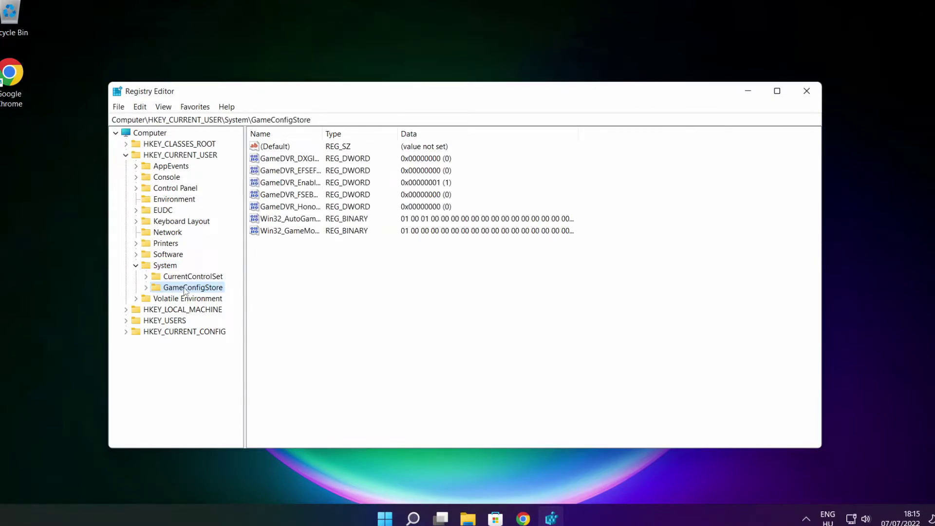
pyautogui.moveTo(322, 130); pyautogui.dragTo(410, 130)
pyautogui.click(292, 184)
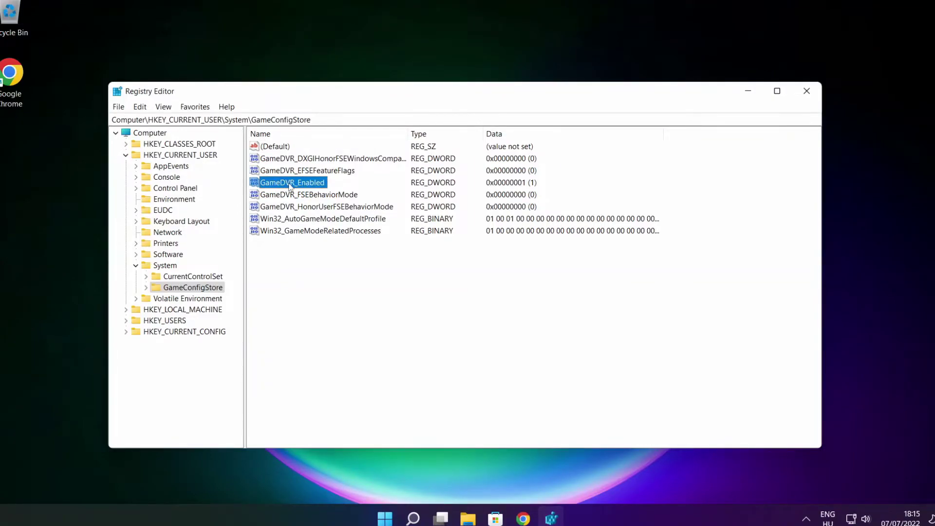
# Change GameDVR_Enabled's value data from 1 to 0.
pyautogui.doubleClick(290, 184)
pyautogui.moveTo(267, 151); pyautogui.dragTo(490, 189)
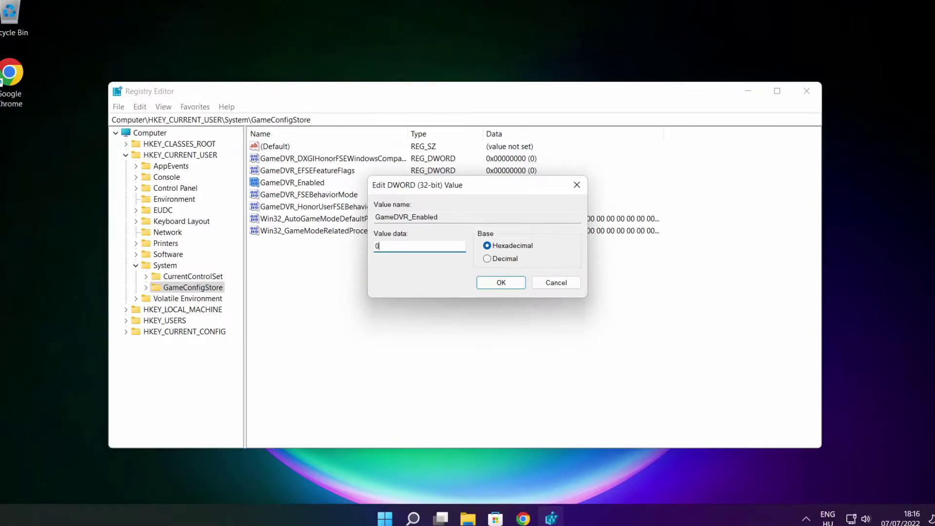
pyautogui.write('0')
pyautogui.click(502, 284)
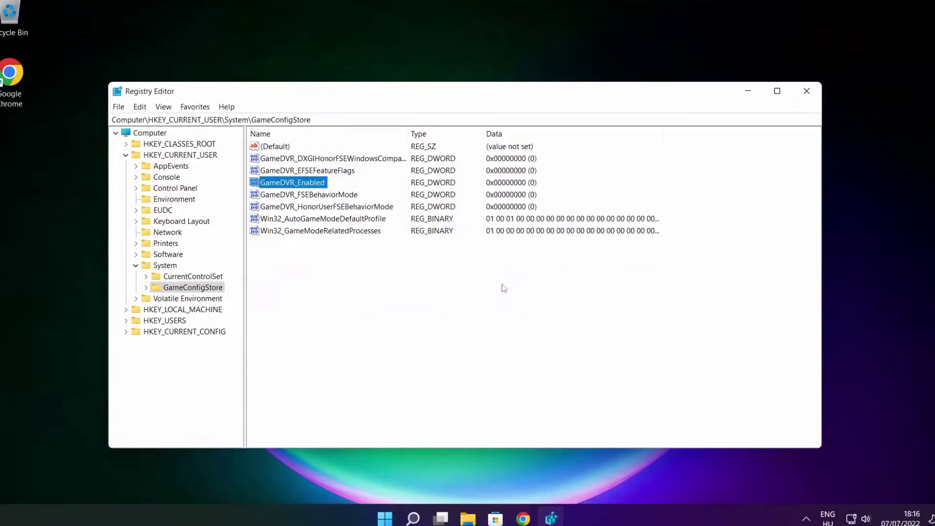
# Collapse HKEY_CURRENT_USER and expand HKEY_LOCAL_MACHINE\SOFTWARE\Microsoft.
pyautogui.click(126, 155)
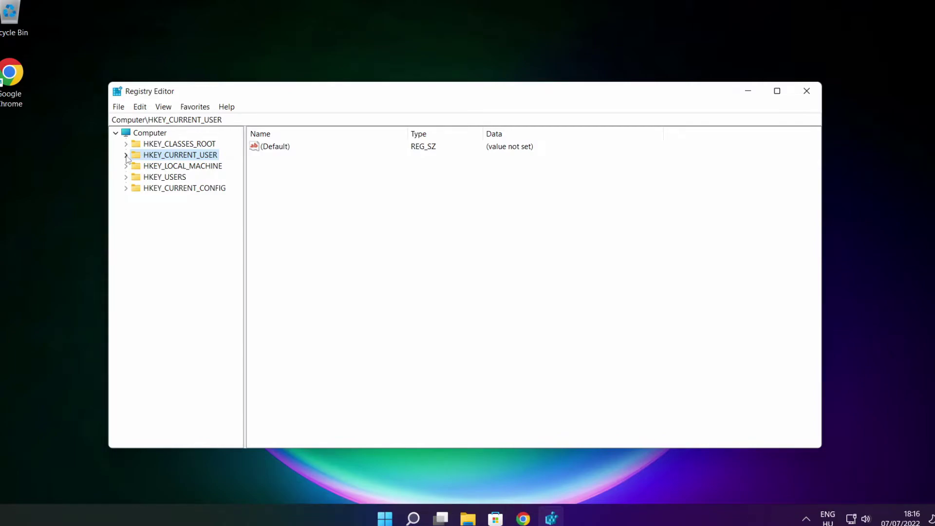
pyautogui.click(147, 167)
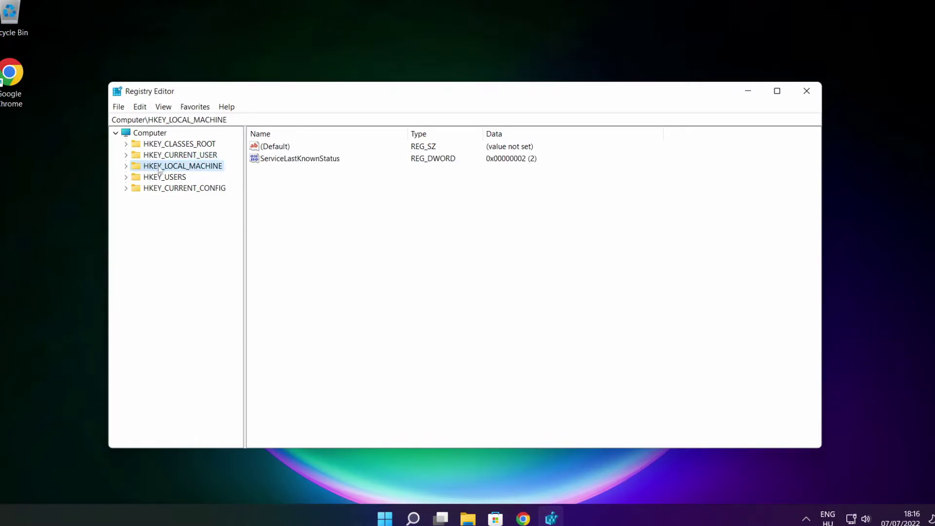
pyautogui.click(125, 166)
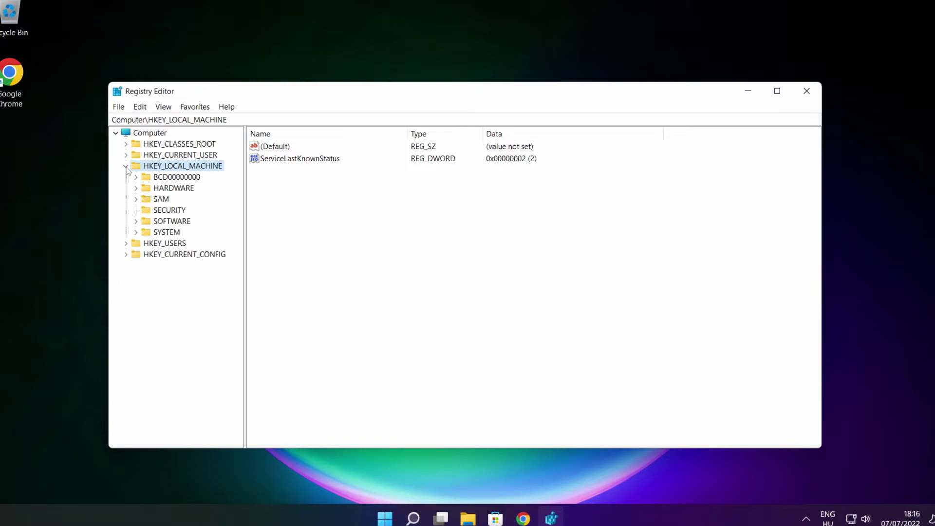
pyautogui.click(160, 222)
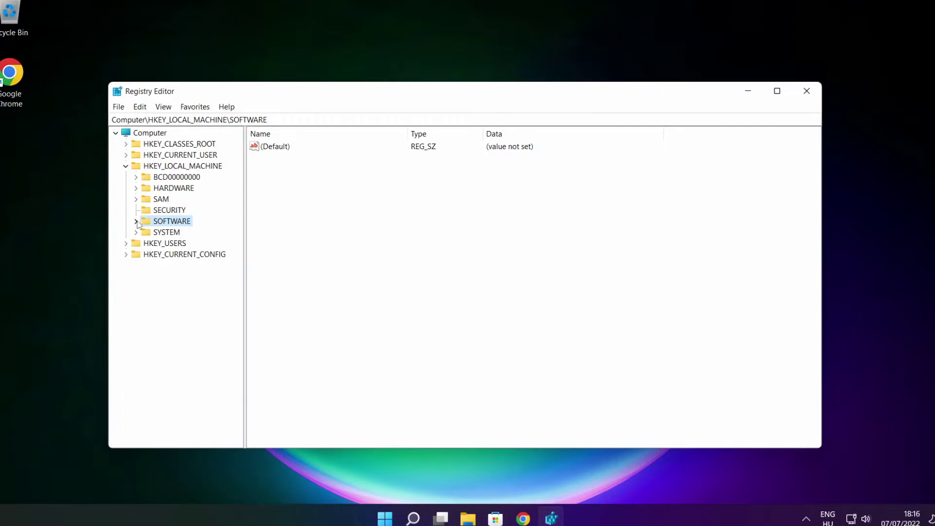
pyautogui.click(136, 222)
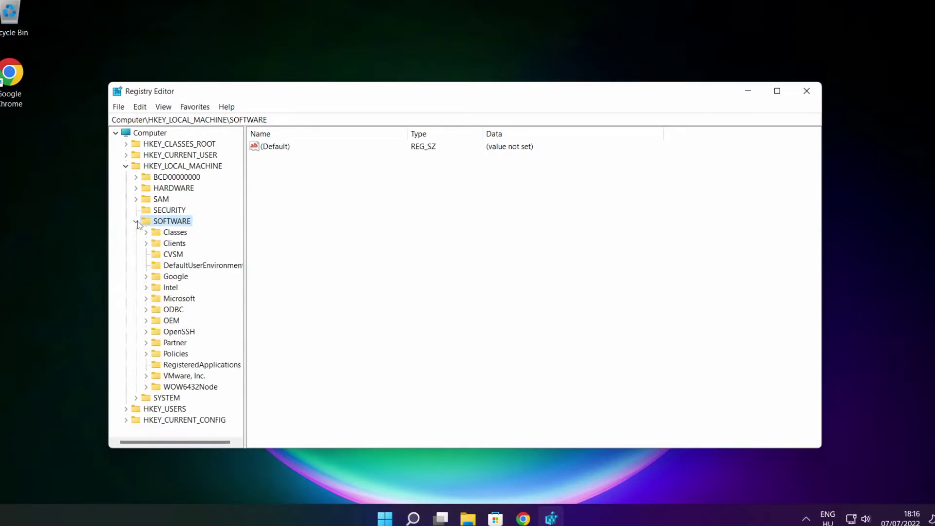
pyautogui.click(173, 299)
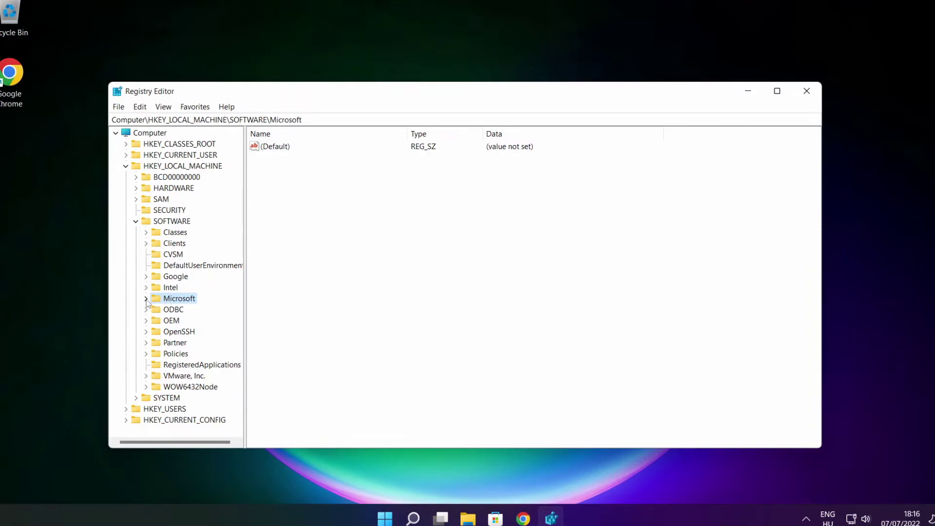
pyautogui.click(147, 299)
pyautogui.scroll(-20, 183, 293)
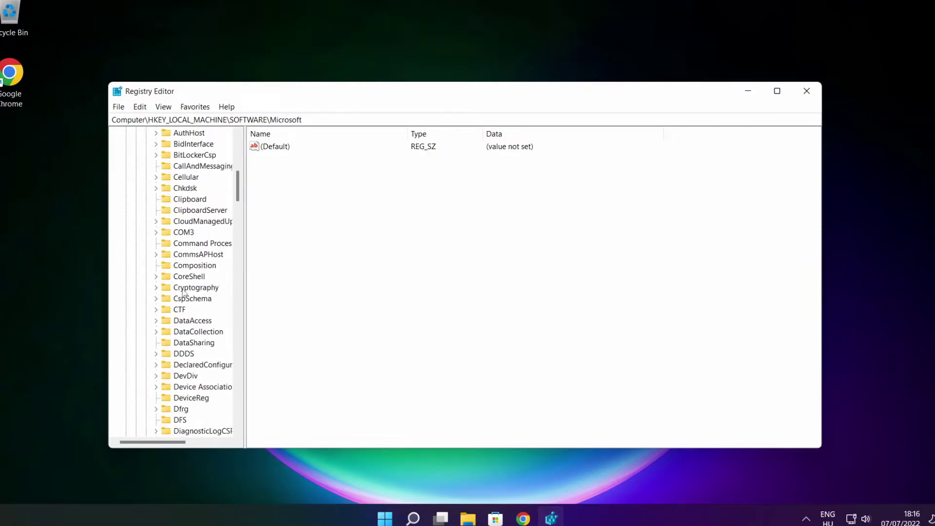
pyautogui.scroll(-20, 183, 292)
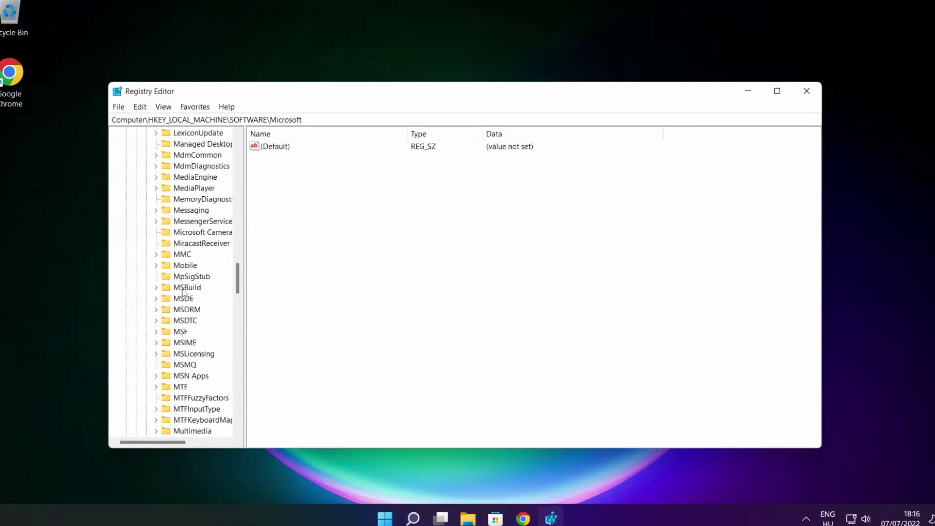
pyautogui.scroll(-3, 183, 292)
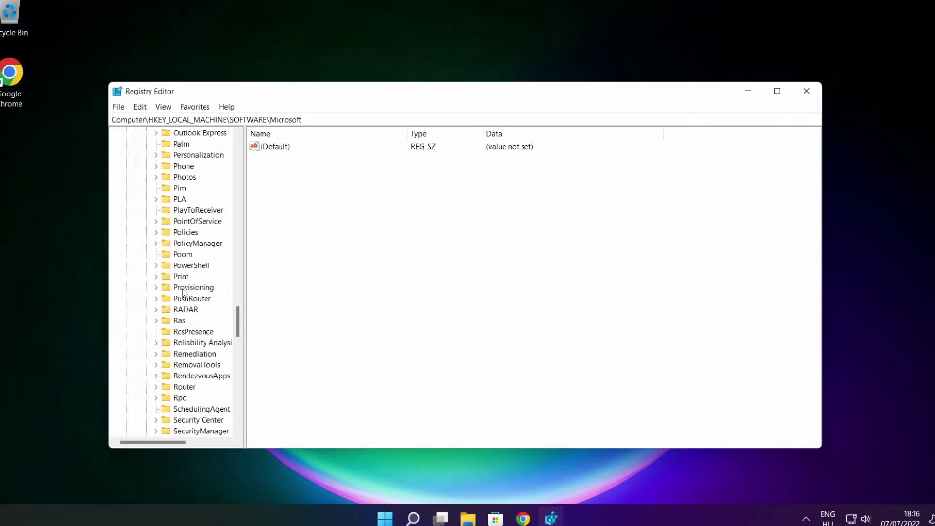
pyautogui.scroll(3, 184, 279)
# Drill into PolicyManager\default\ApplicationManagement and open the AllowGameDVR key.
pyautogui.click(186, 277)
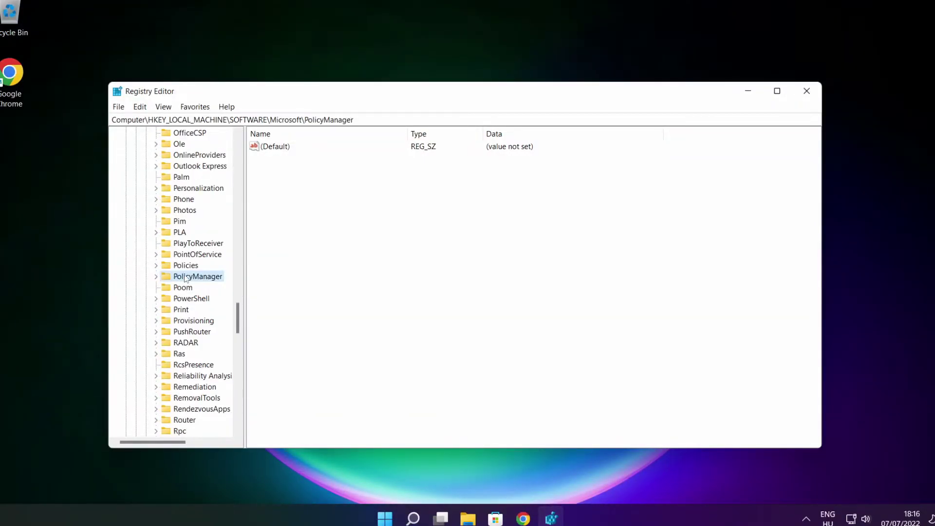
pyautogui.click(156, 277)
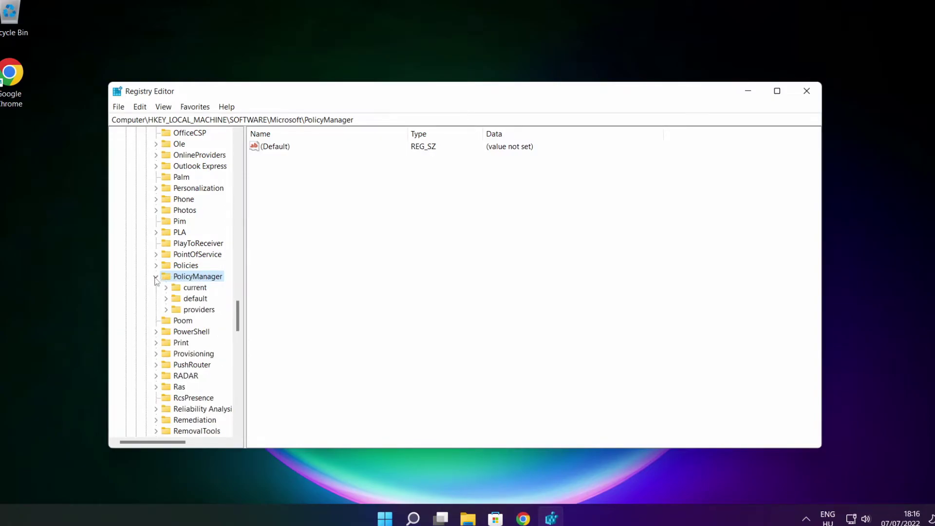
pyautogui.click(195, 299)
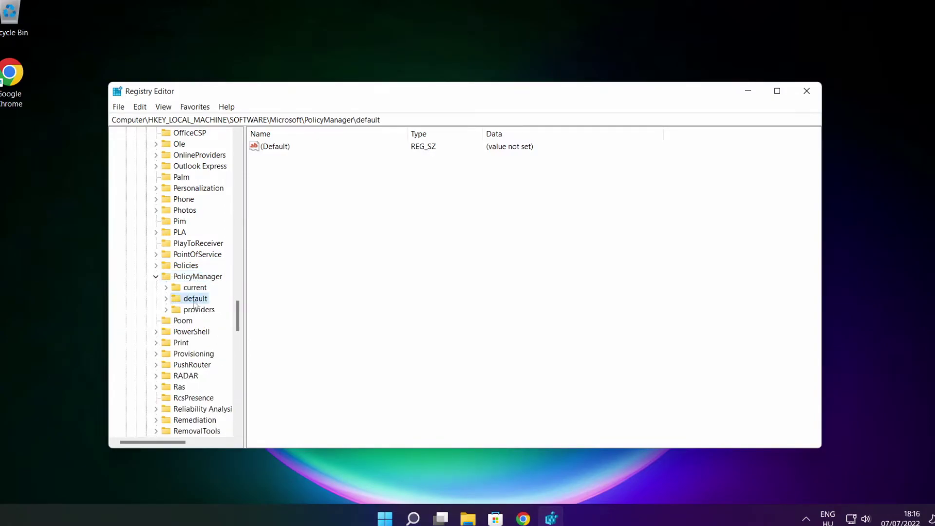
pyautogui.click(166, 299)
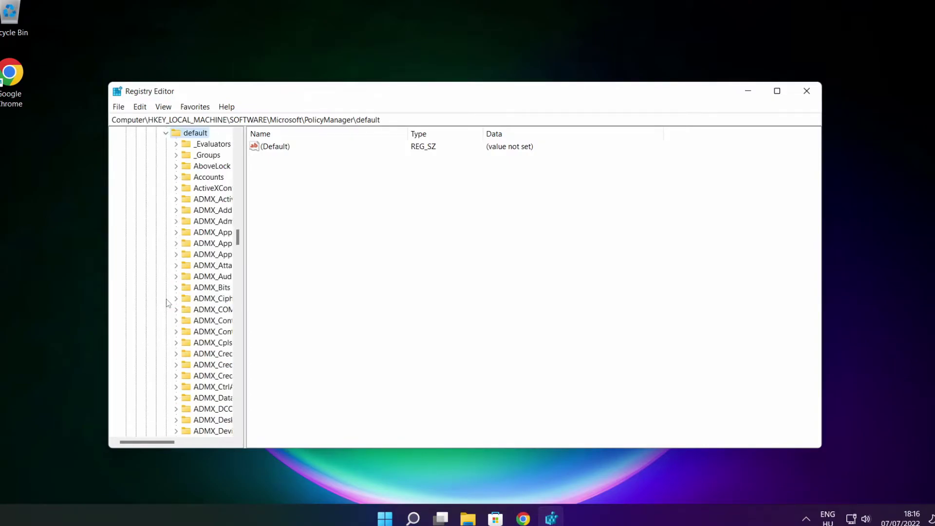
pyautogui.scroll(-20, 209, 213)
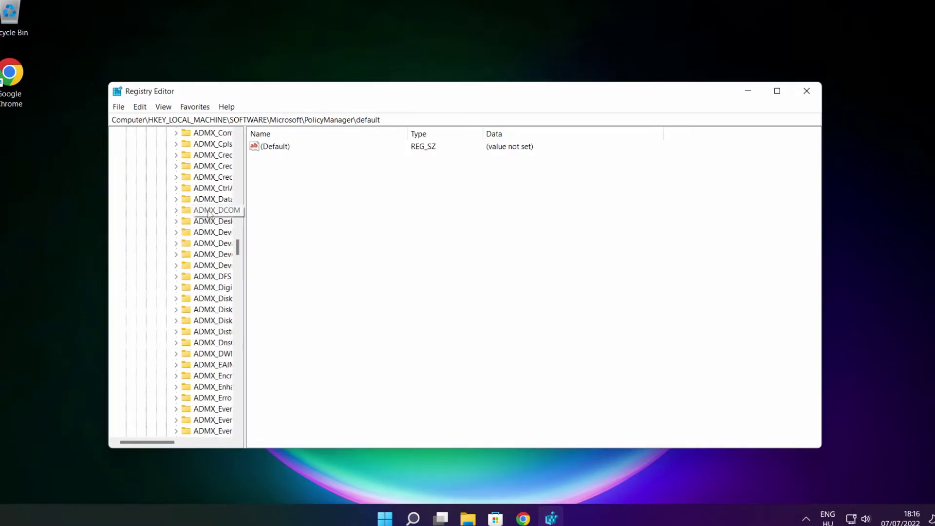
pyautogui.scroll(-10, 208, 213)
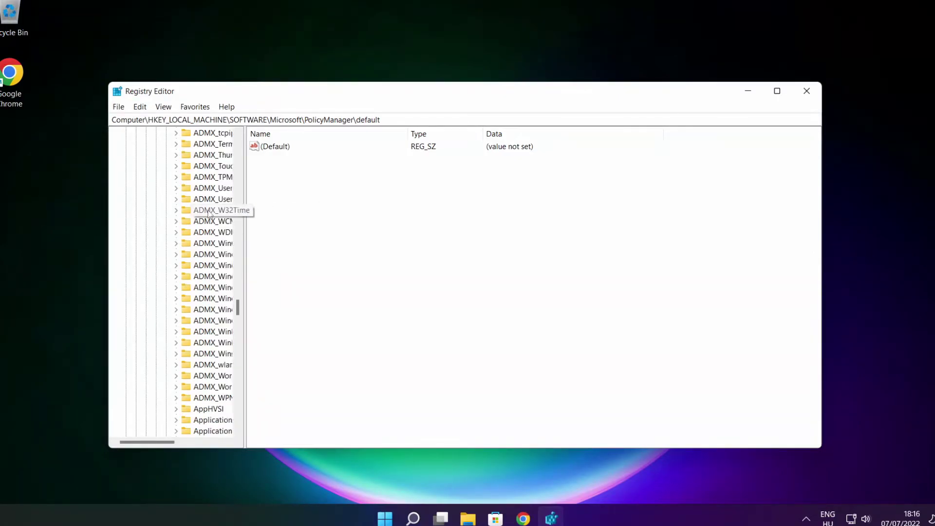
pyautogui.moveTo(245, 209); pyautogui.dragTo(304, 211)
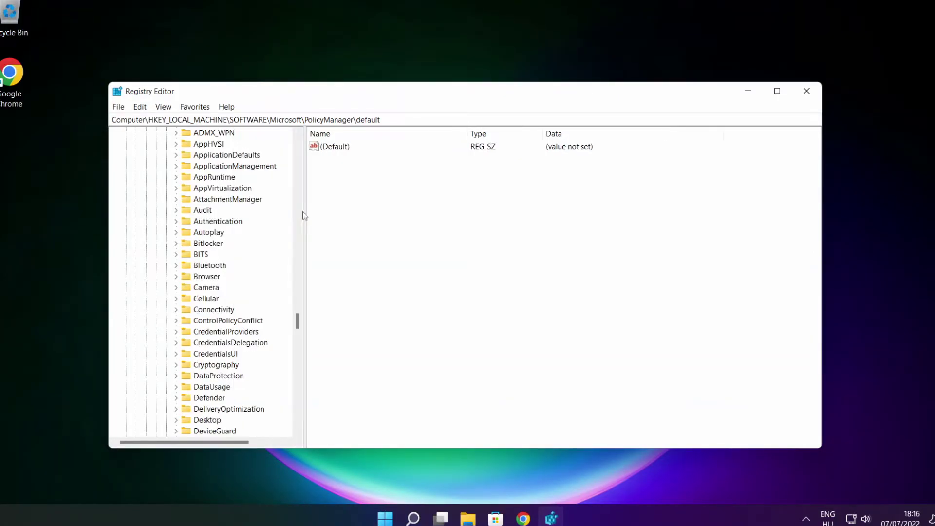
pyautogui.scroll(1, 275, 214)
pyautogui.click(219, 200)
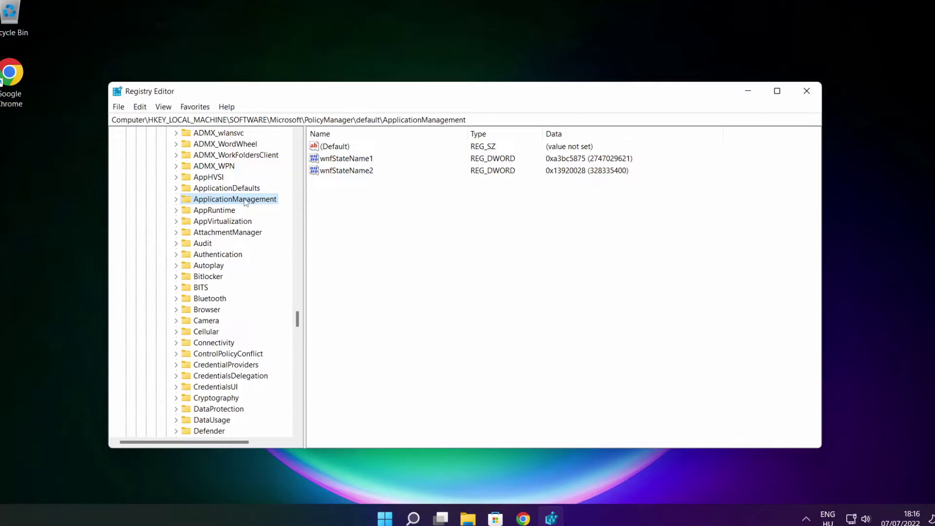
pyautogui.click(176, 200)
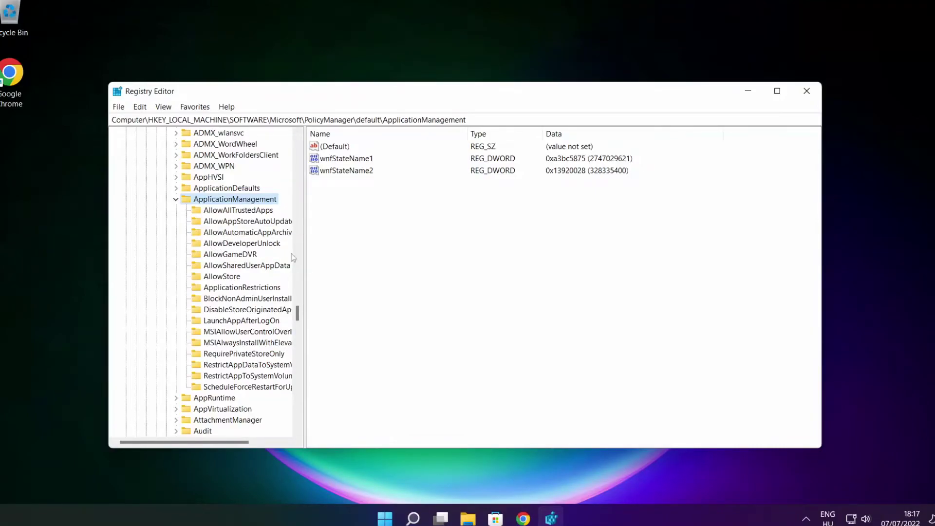
pyautogui.moveTo(305, 247); pyautogui.dragTo(314, 245)
pyautogui.click(233, 254)
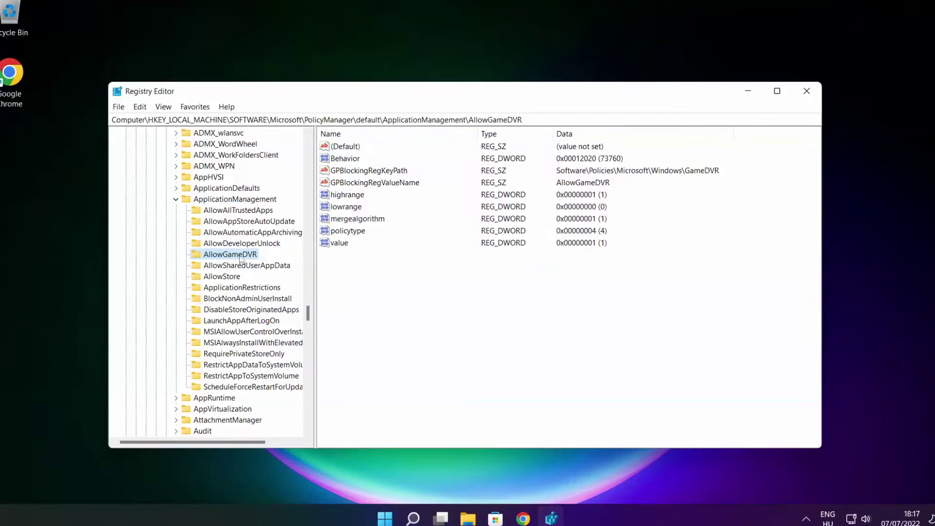
# Set the AllowGameDVR key's value entry to 0.
pyautogui.click(334, 247)
pyautogui.doubleClick(344, 244)
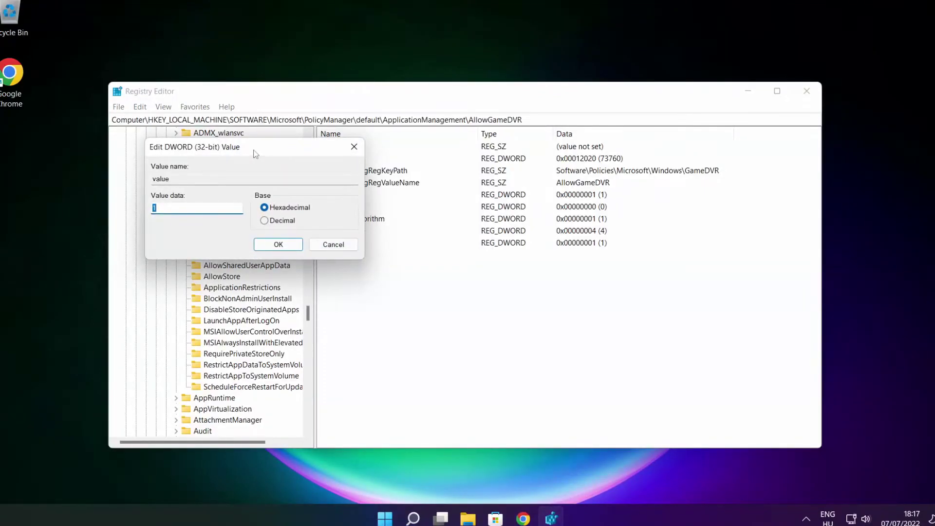
pyautogui.moveTo(257, 154); pyautogui.dragTo(474, 193)
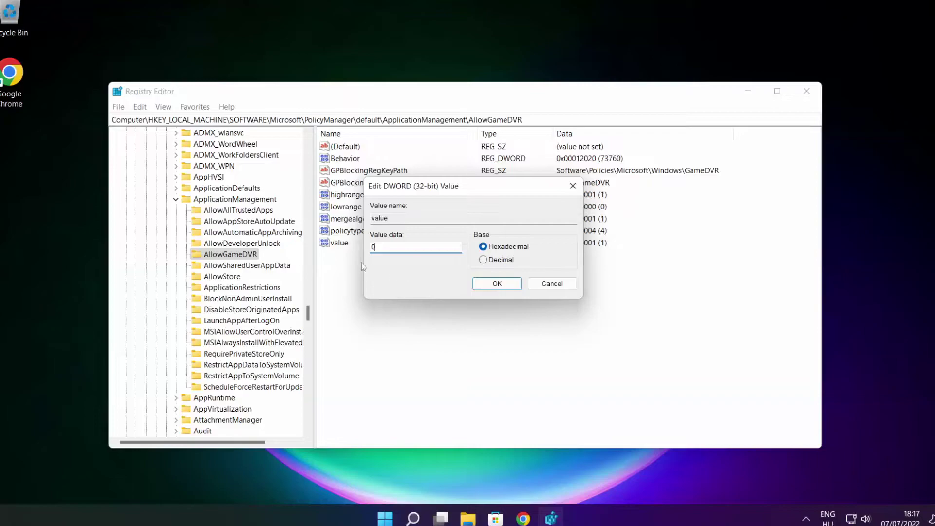
pyautogui.click(497, 284)
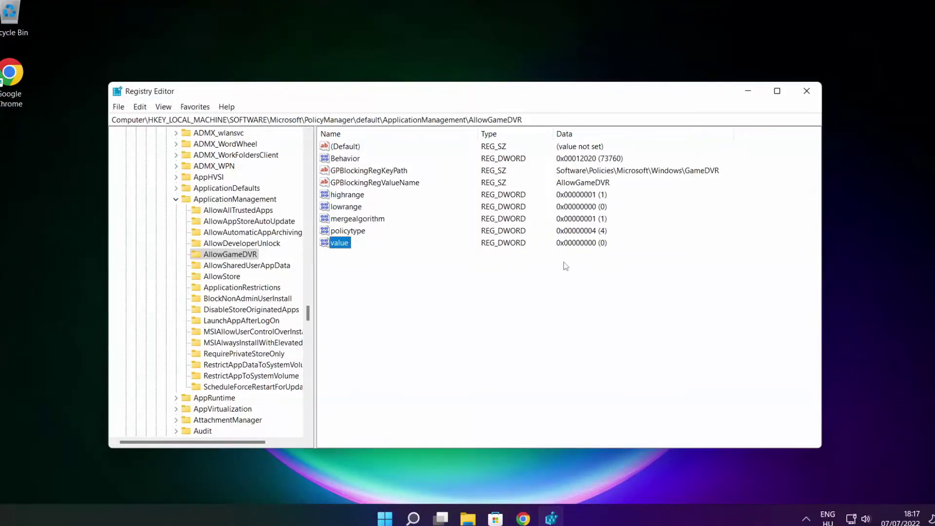
# Close Registry Editor and download dxwebsetup.exe from the DirectX End-User Runtime page in Chrome.
pyautogui.click(807, 94)
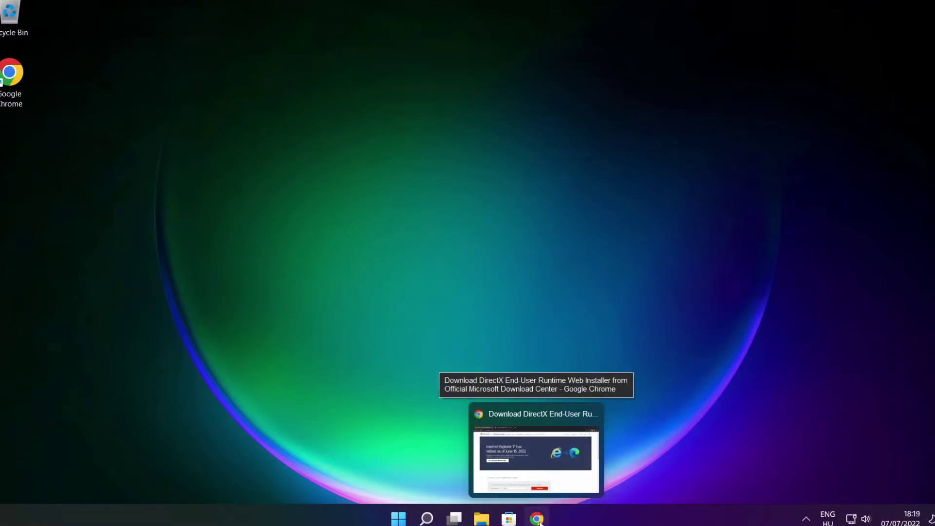
pyautogui.click(536, 448)
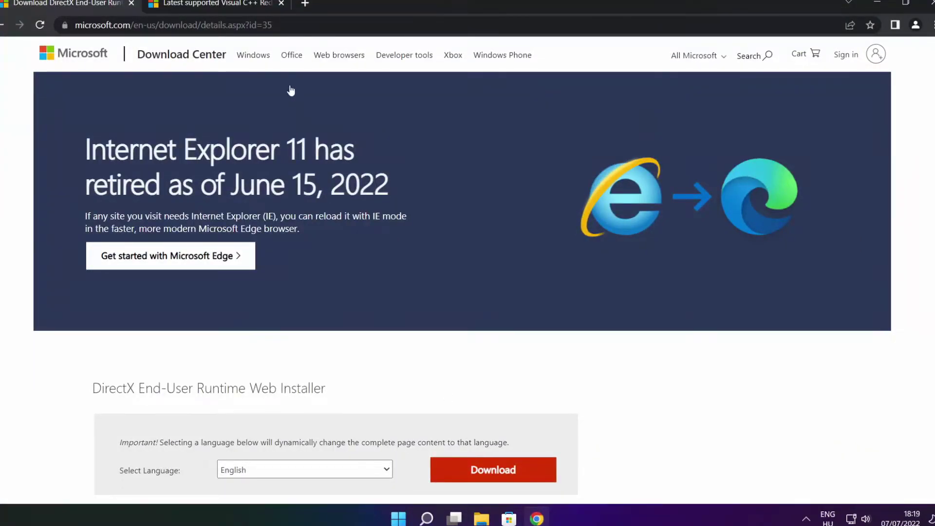
pyautogui.moveTo(275, 25)
pyautogui.mouseDown()
pyautogui.moveTo(75, 24)
pyautogui.moveTo(274, 25)
pyautogui.mouseUp()
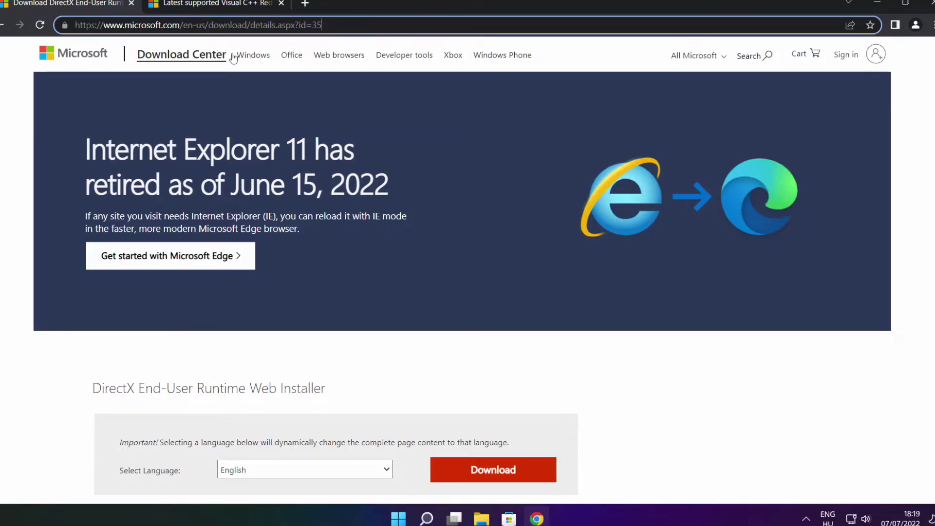
pyautogui.click(331, 352)
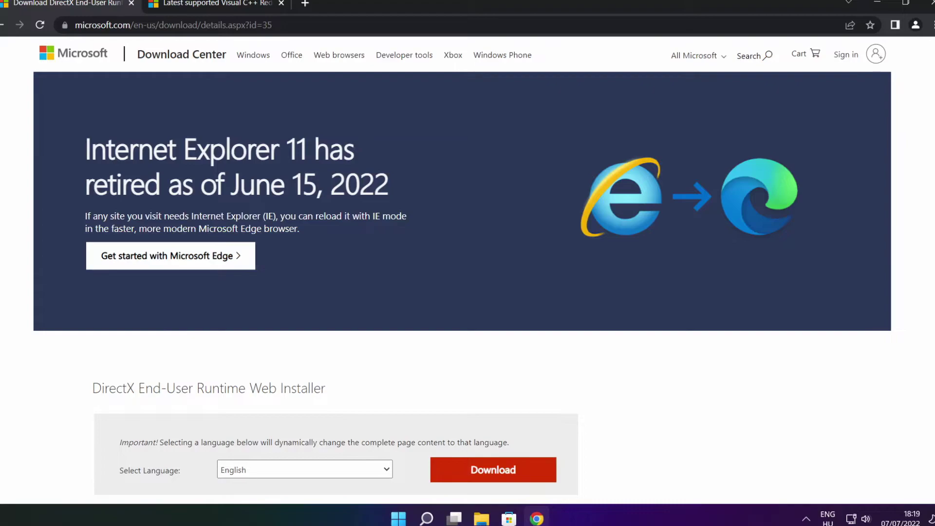
pyautogui.scroll(-3, 799, 223)
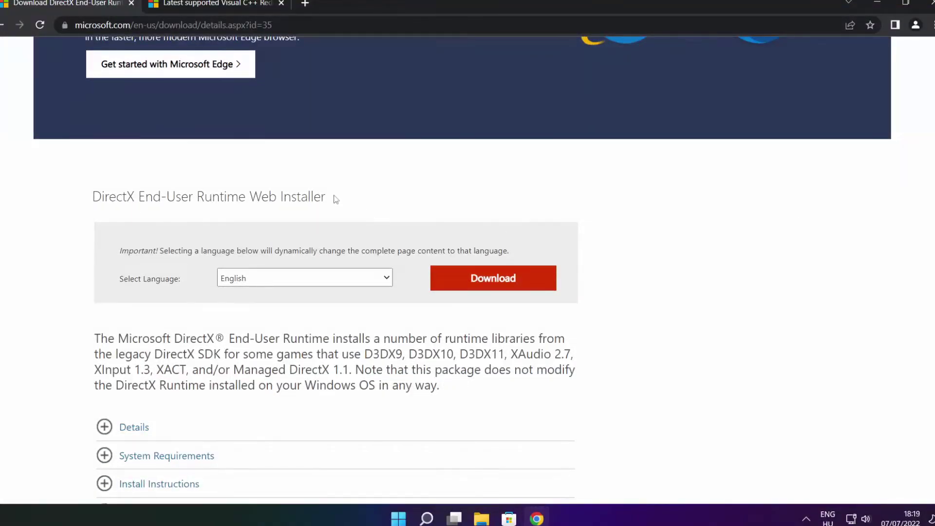
pyautogui.moveTo(336, 199); pyautogui.dragTo(379, 205)
pyautogui.click(497, 281)
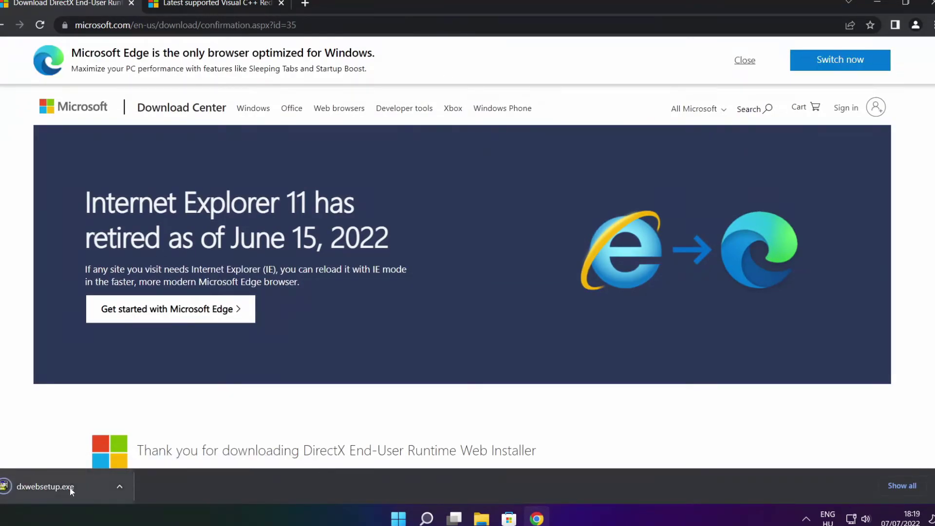
# Run dxwebsetup.exe, accept the licence, skip the Bing Bar offer and install DirectX to completion.
pyautogui.click(76, 486)
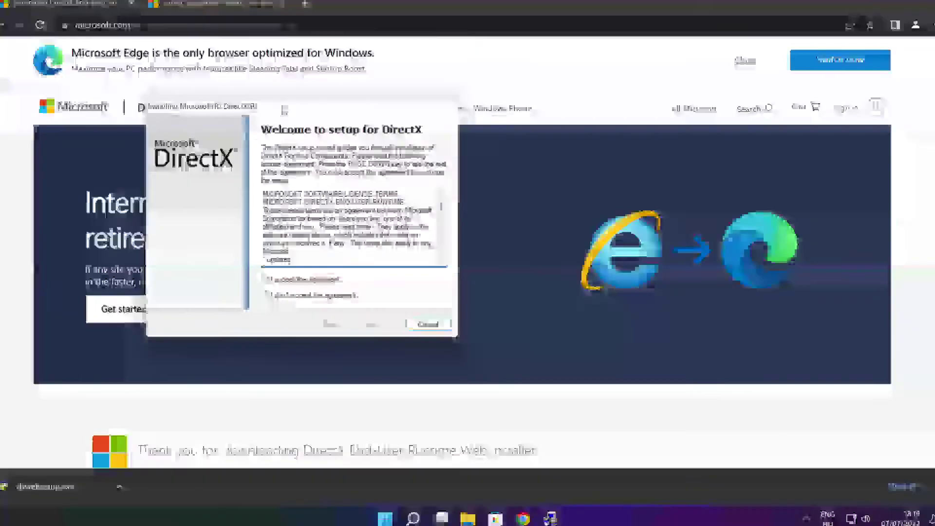
pyautogui.moveTo(284, 110); pyautogui.dragTo(444, 133)
pyautogui.moveTo(603, 232); pyautogui.dragTo(604, 278)
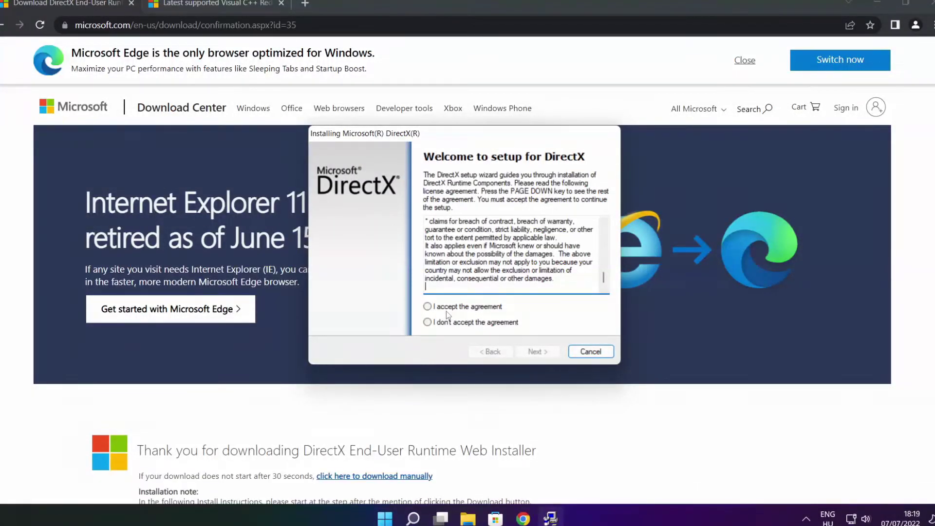
pyautogui.click(446, 309)
pyautogui.click(539, 352)
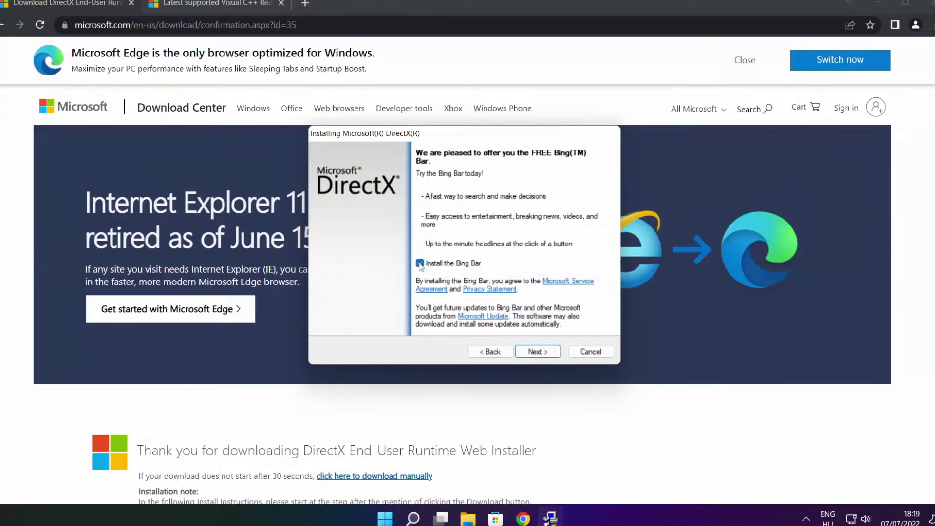
pyautogui.click(538, 351)
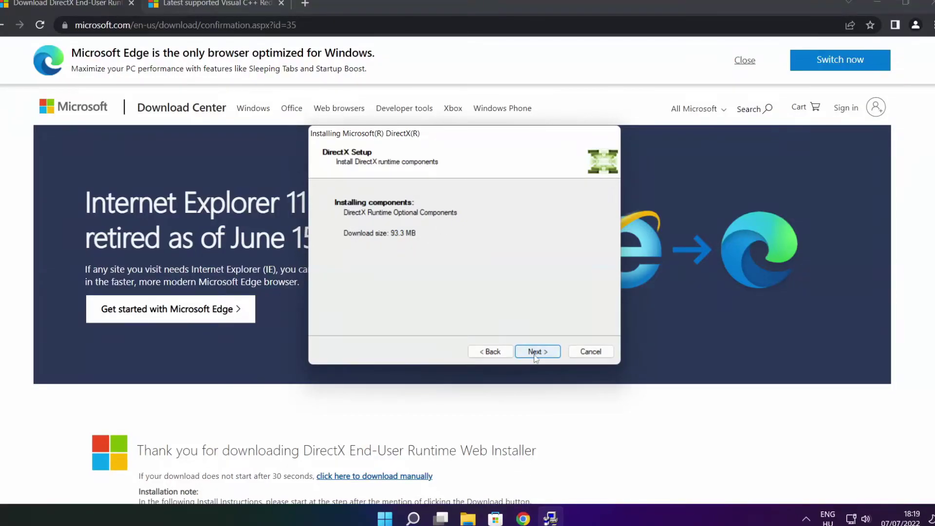
pyautogui.click(538, 351)
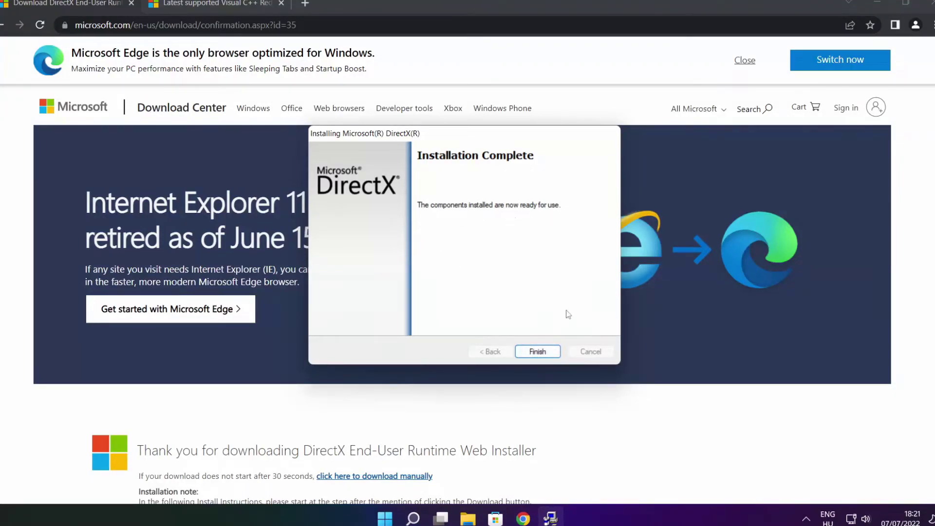
pyautogui.click(544, 353)
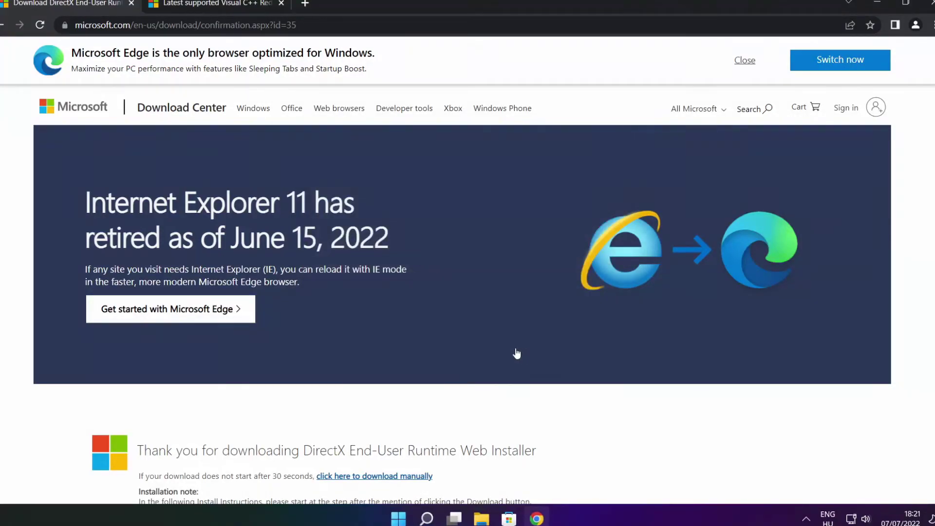
# Download the ARM64, x86 and x64 VC_redist installers from the 2015-2022 table and run the ARM64 one.
pyautogui.click(132, 7)
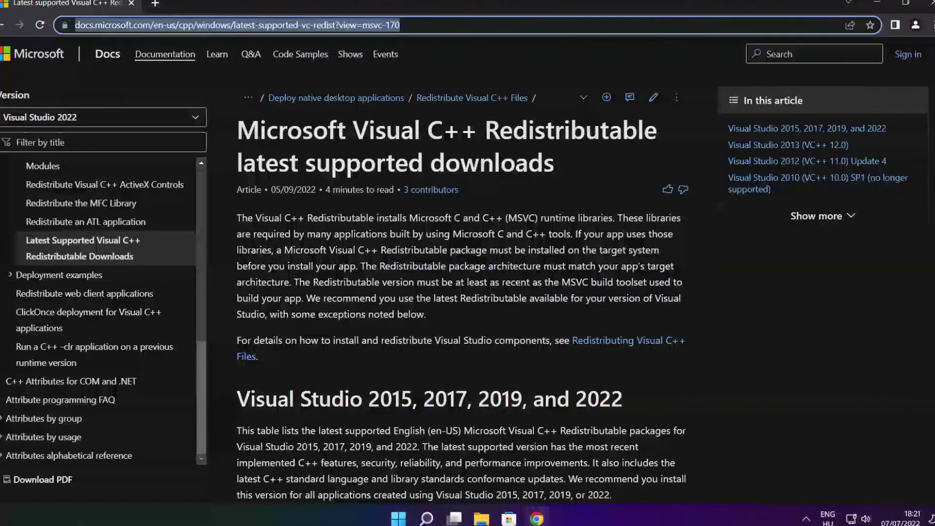
pyautogui.click(464, 58)
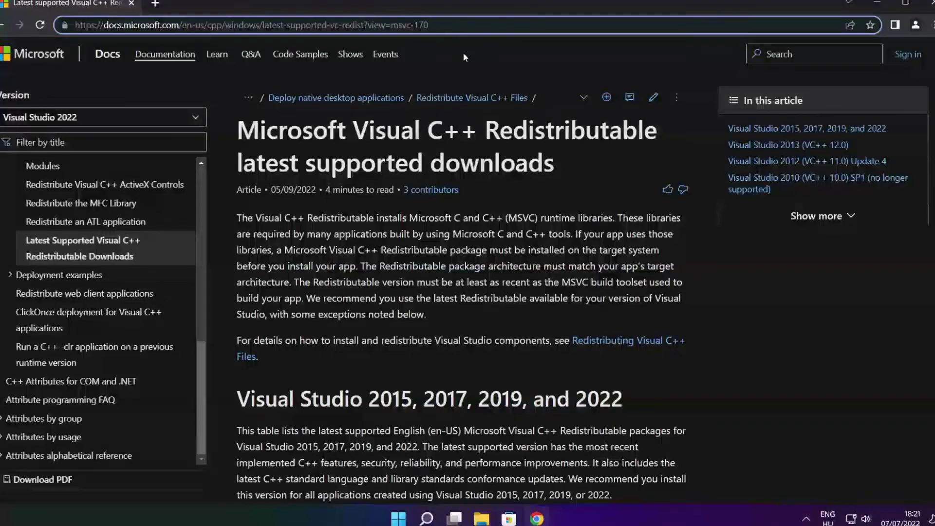
pyautogui.scroll(-1, 464, 57)
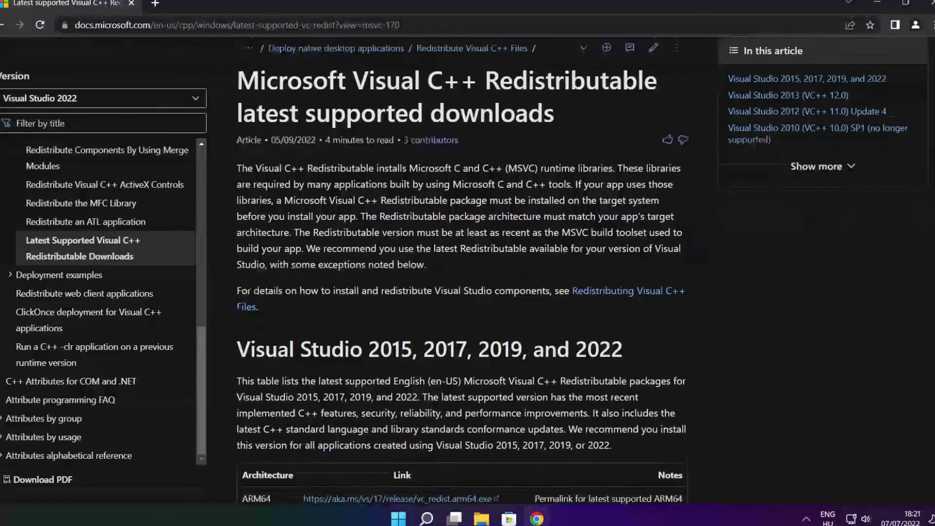
pyautogui.scroll(-5, 361, 213)
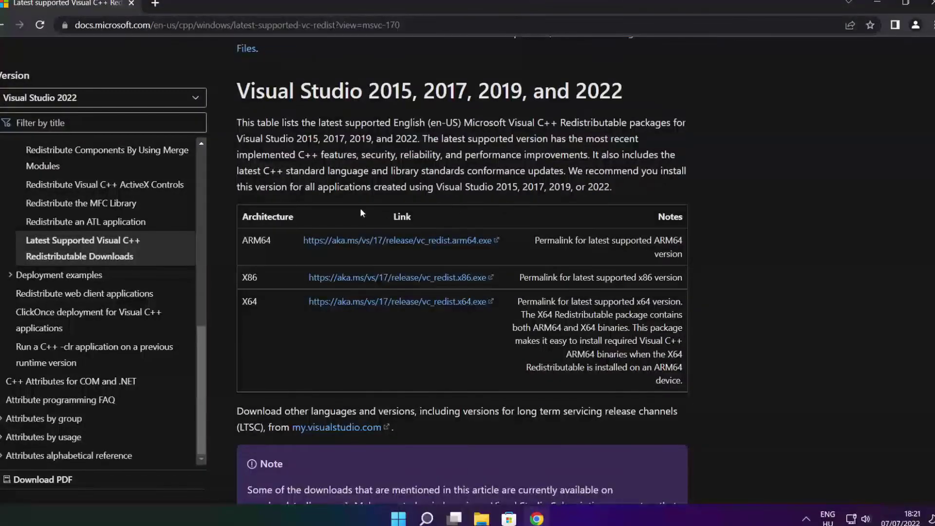
pyautogui.moveTo(242, 240); pyautogui.dragTo(633, 332)
pyautogui.click(628, 334)
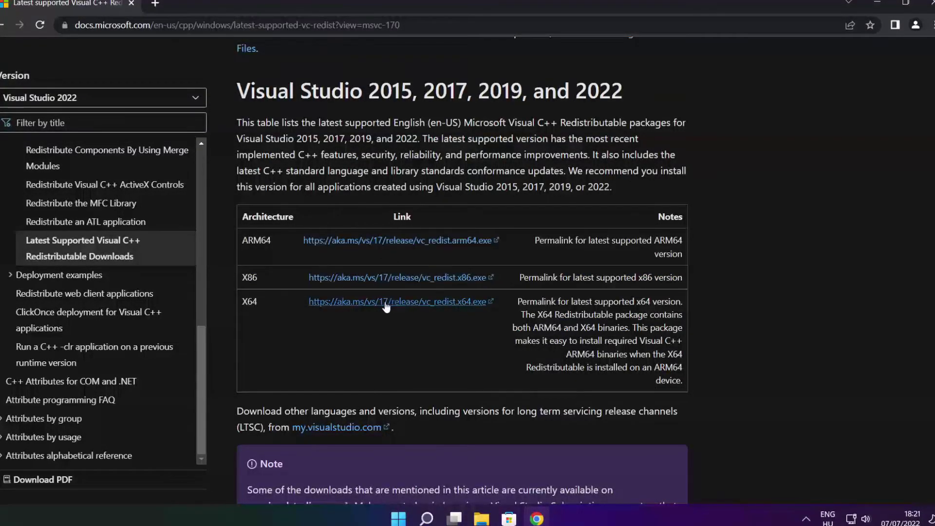
pyautogui.click(385, 241)
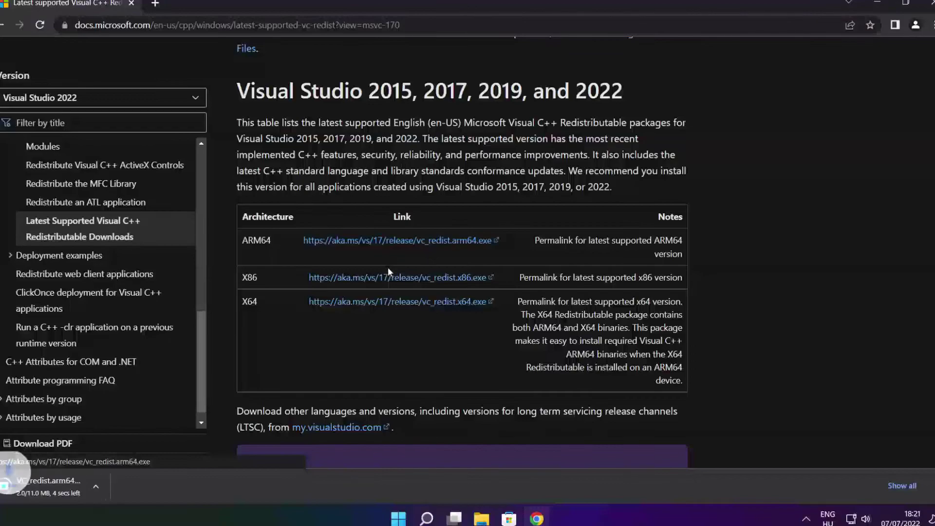
pyautogui.click(382, 283)
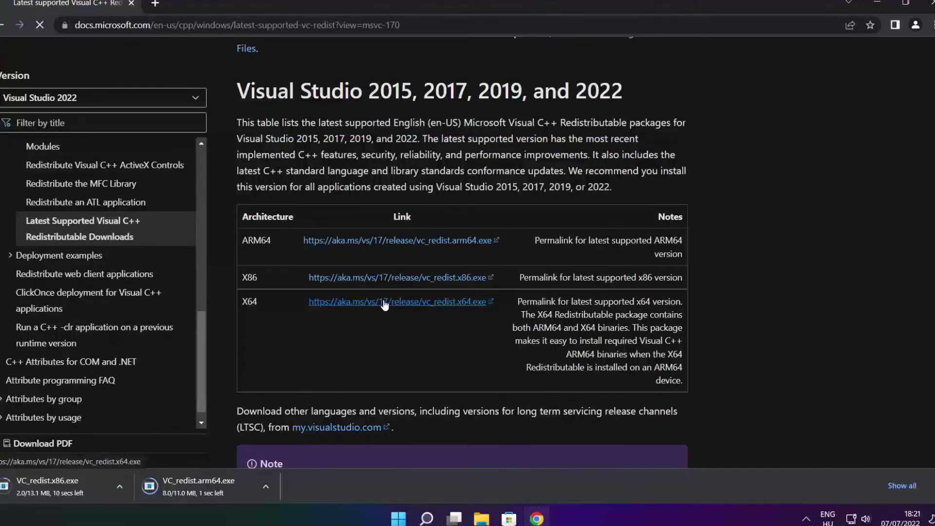
pyautogui.click(383, 302)
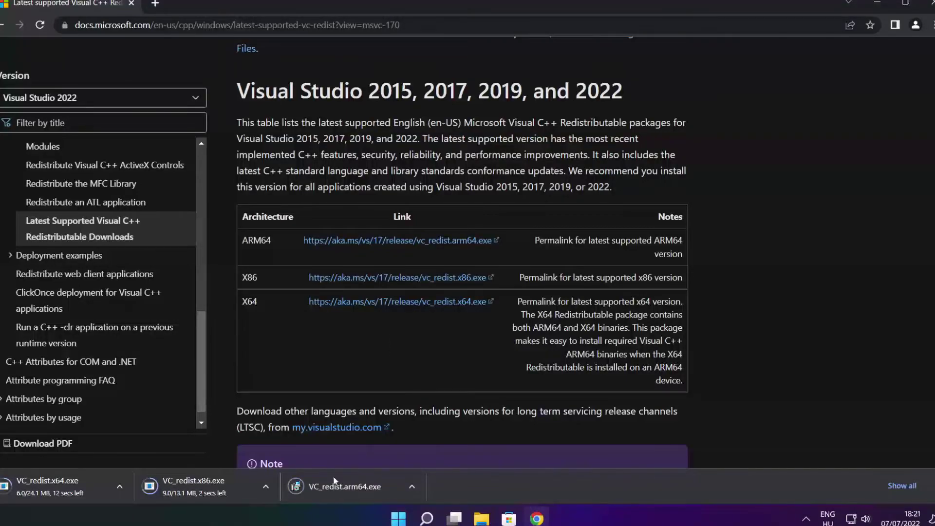
pyautogui.click(354, 490)
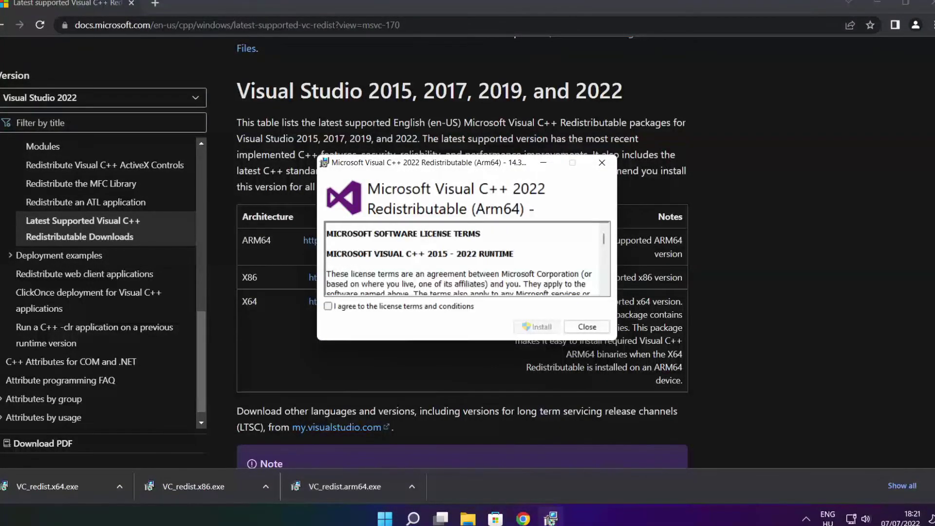
# Attempt the ARM64 redistributable install, then close it after it fails as unsupported.
pyautogui.moveTo(604, 240); pyautogui.dragTo(604, 282)
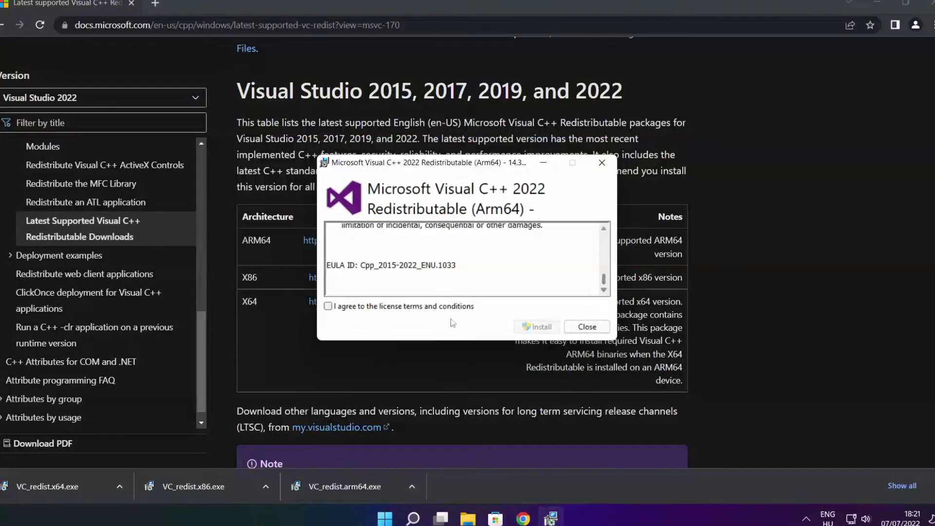
pyautogui.click(328, 306)
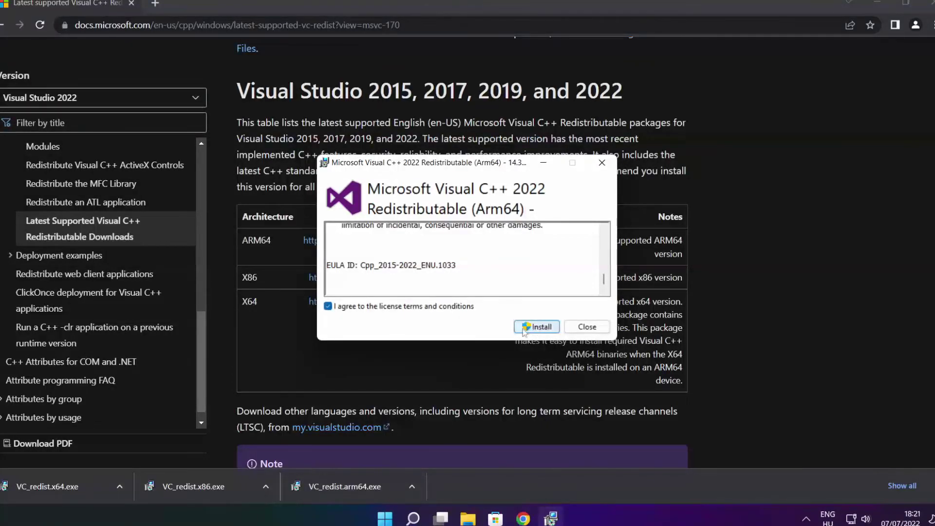
pyautogui.click(535, 327)
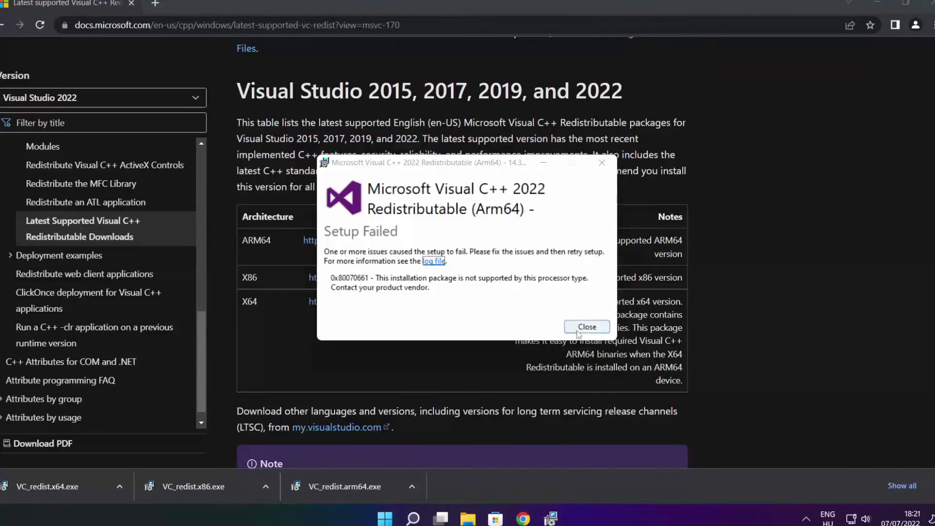
pyautogui.click(586, 326)
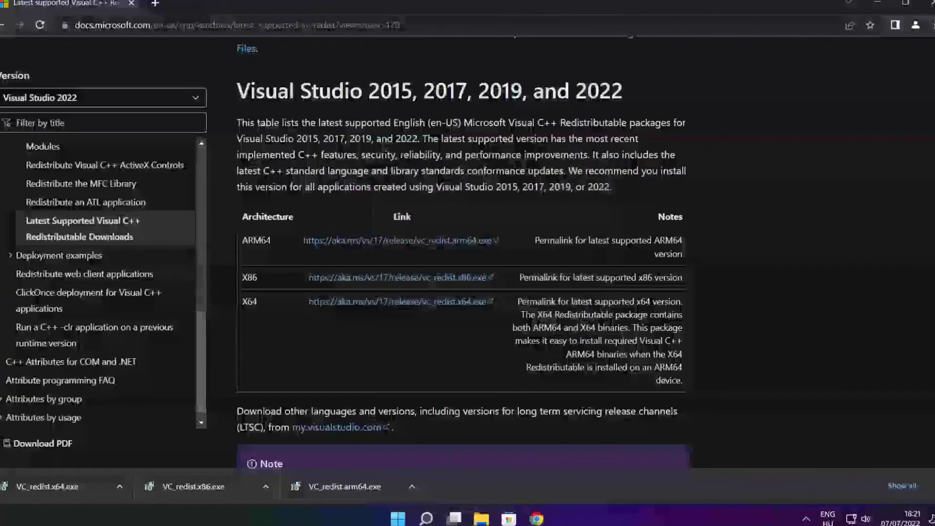
pyautogui.click(216, 488)
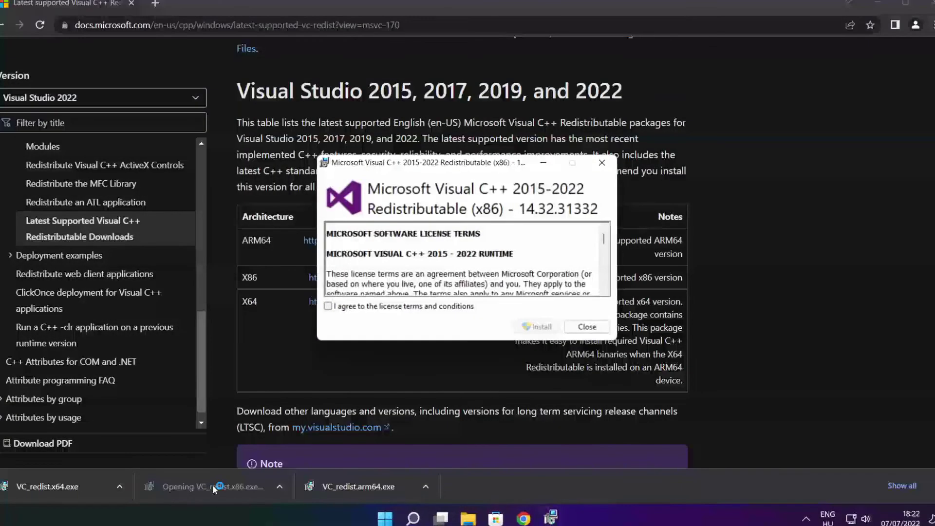
pyautogui.moveTo(604, 239); pyautogui.dragTo(604, 282)
pyautogui.click(328, 306)
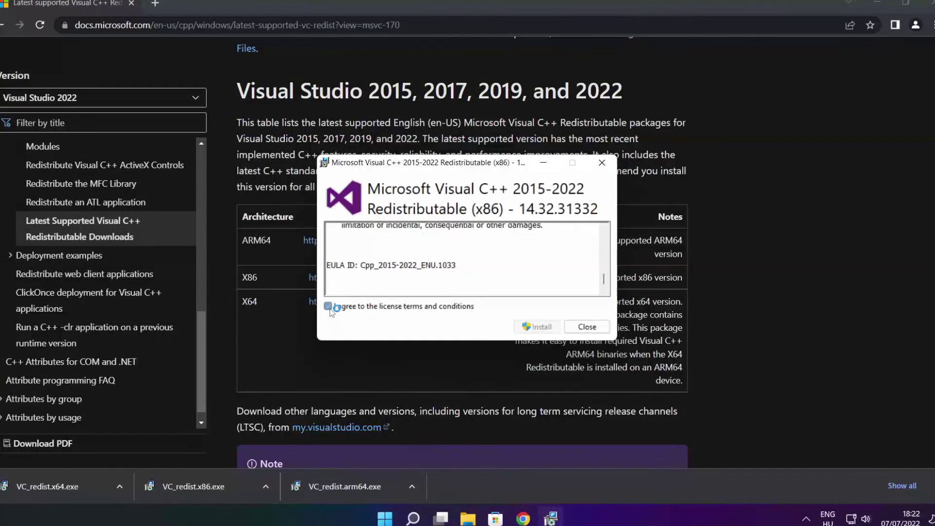
pyautogui.click(538, 328)
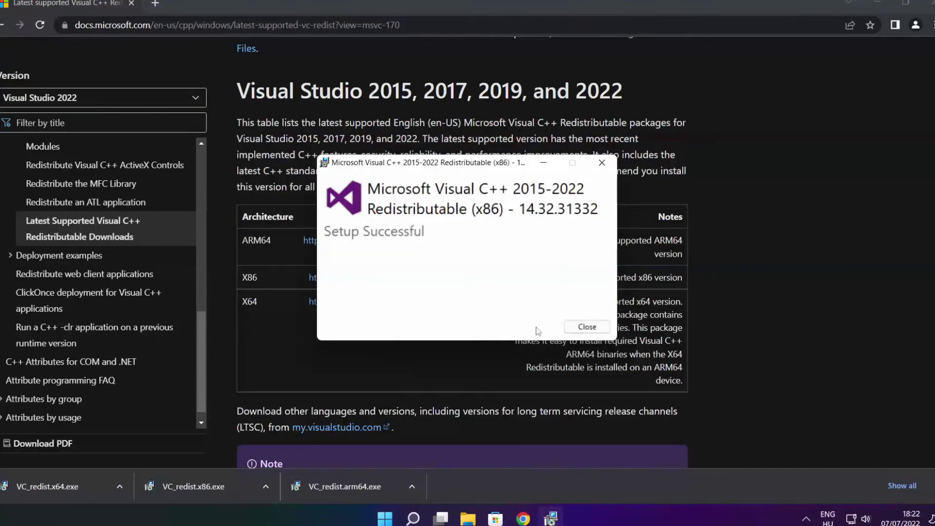
pyautogui.click(587, 327)
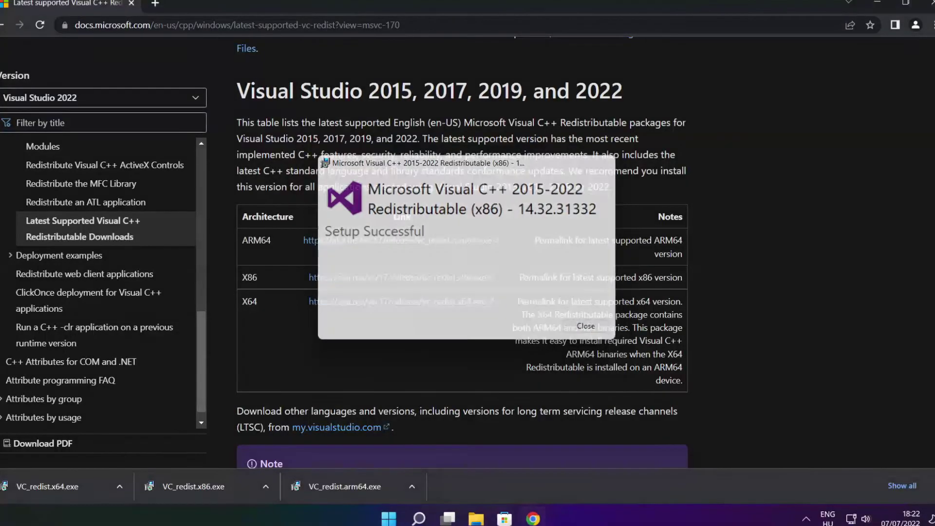
# Install the x64 Visual C++ 2015-2022 redistributable (14.32.31332), then close Chrome.
pyautogui.click(66, 485)
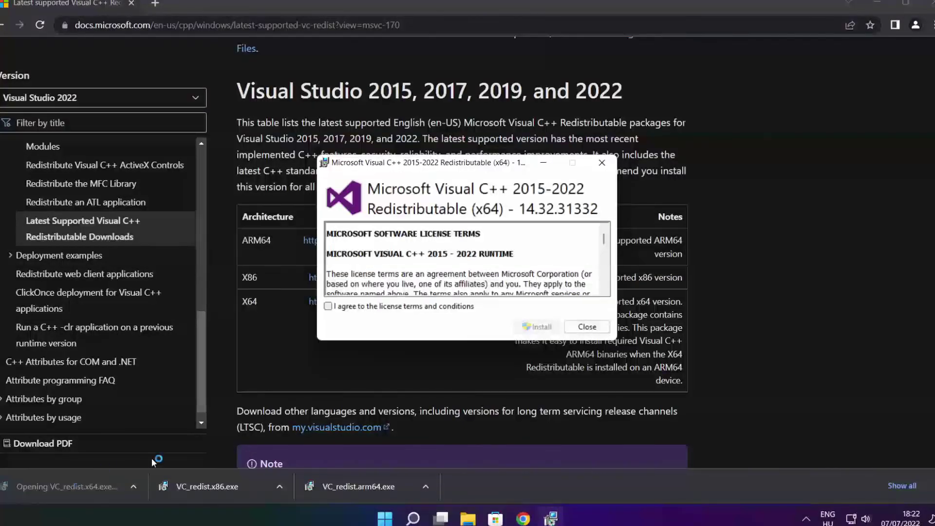
pyautogui.moveTo(604, 238); pyautogui.dragTo(603, 286)
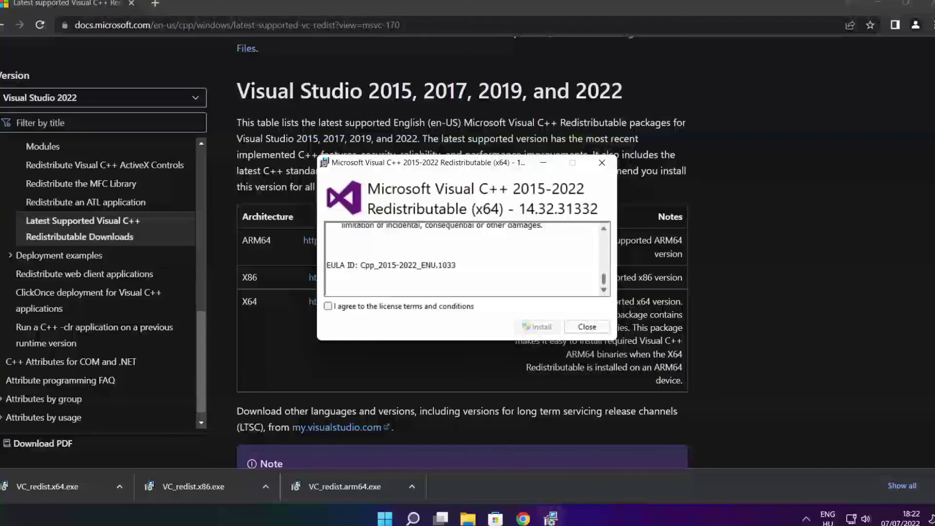
pyautogui.click(329, 306)
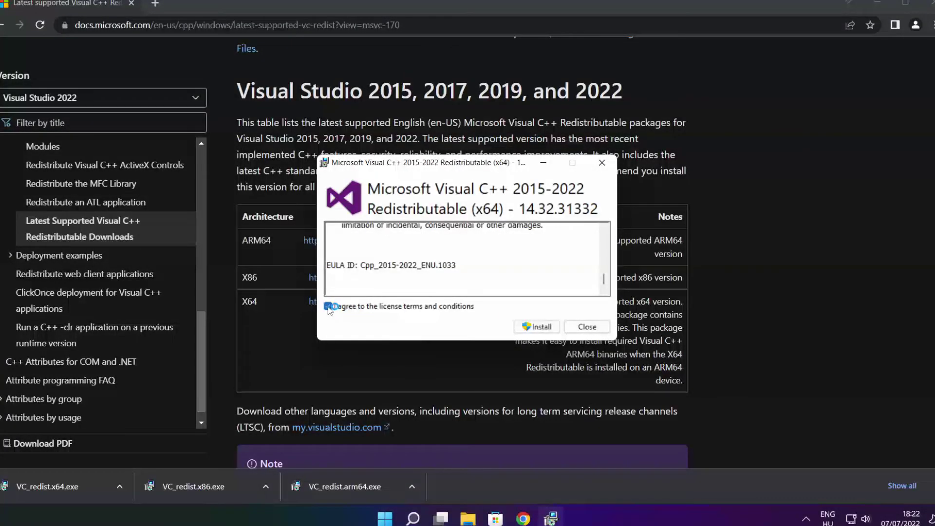
pyautogui.click(538, 326)
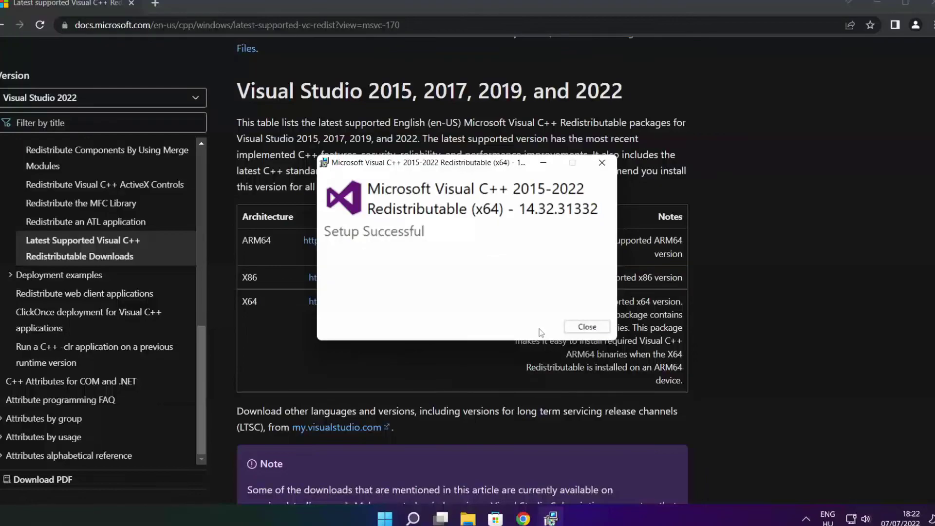
pyautogui.click(587, 327)
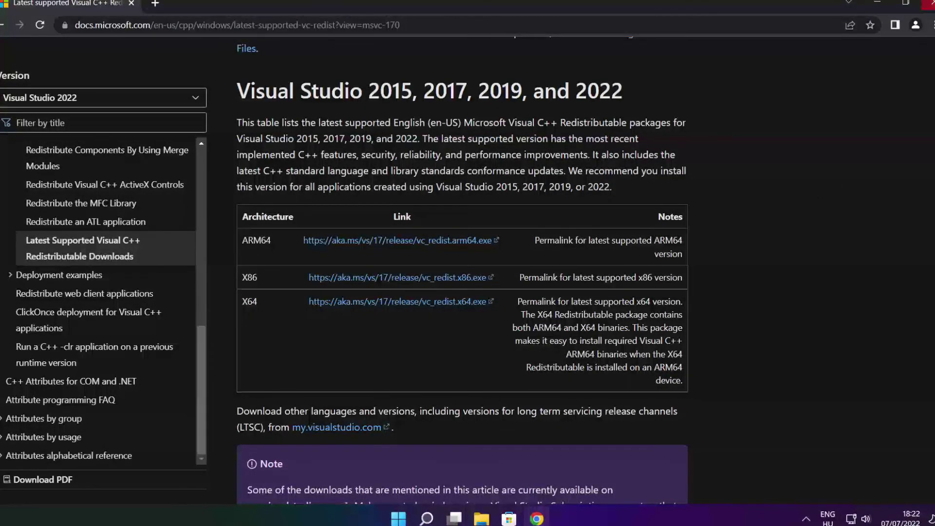
pyautogui.click(927, 4)
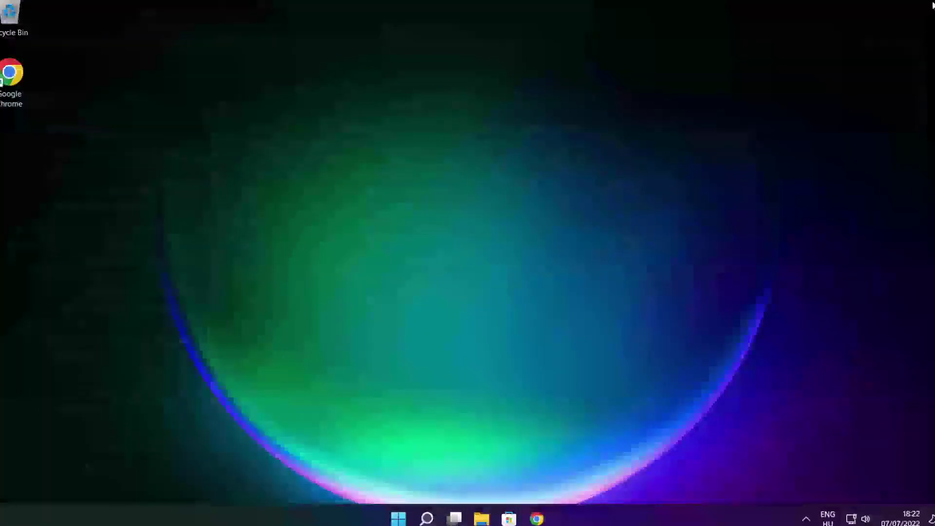
# Restart the computer using Restart in the Start menu's Power options.
pyautogui.click(399, 519)
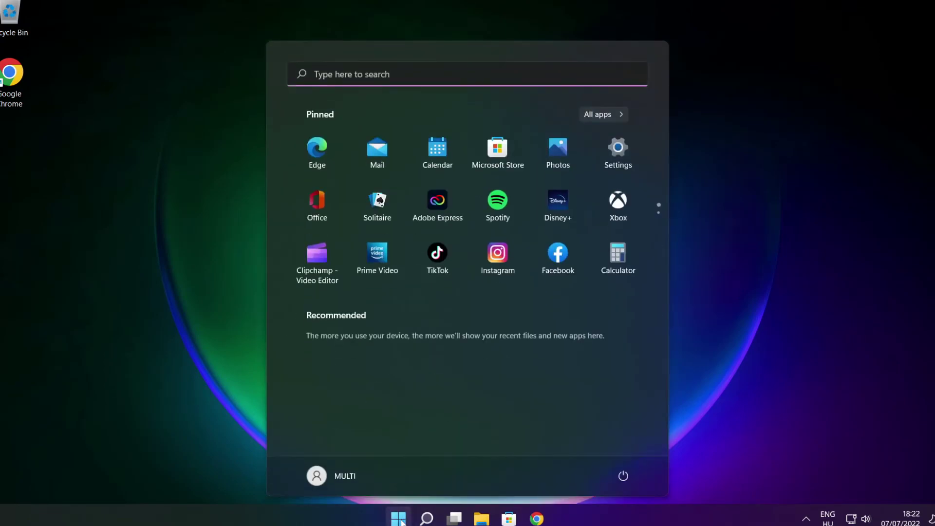
pyautogui.click(623, 480)
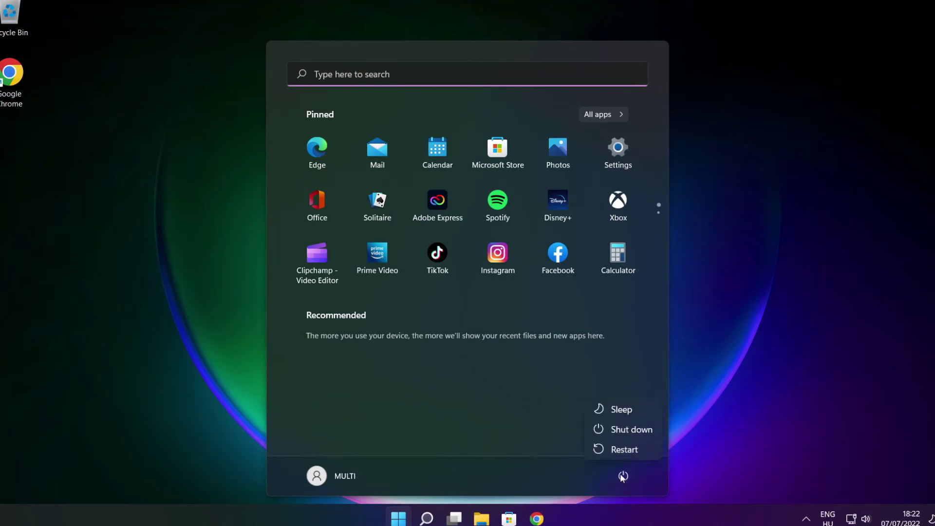
pyautogui.click(630, 451)
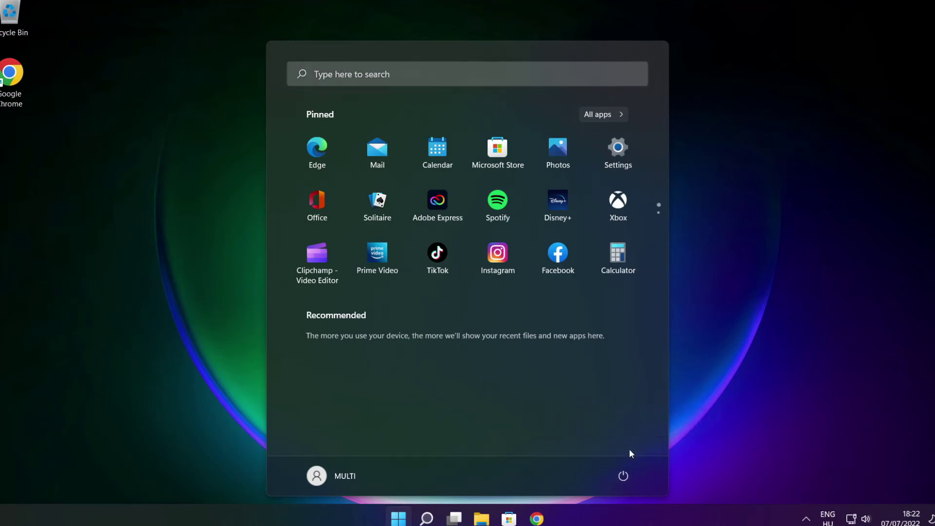